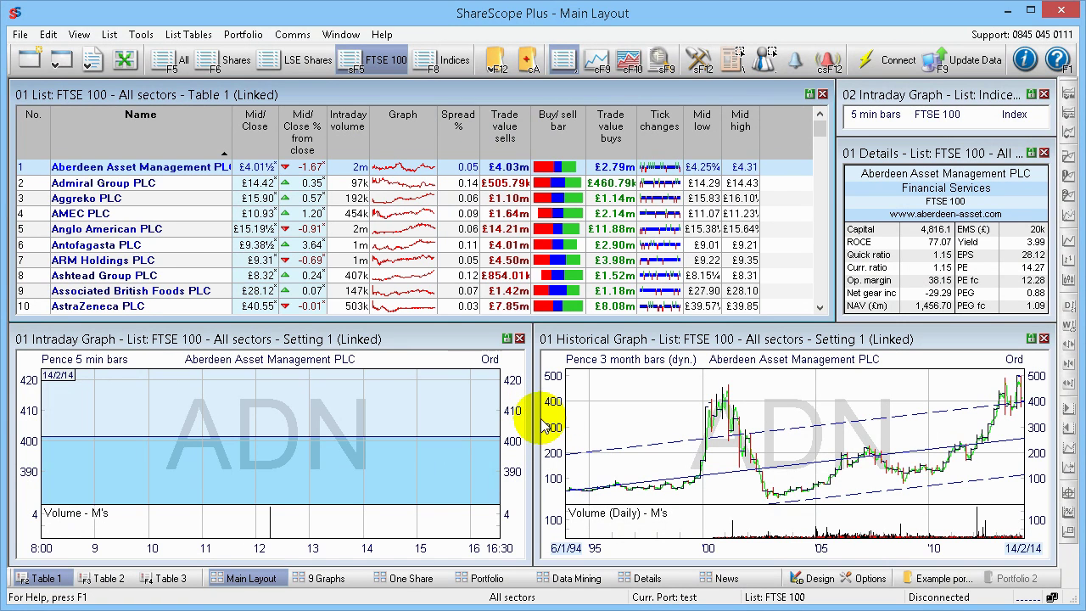
# - Close the historical graph, details and intraday panels, then enlarge the FTSE 100 list to fill the window
pyautogui.click(520, 339)
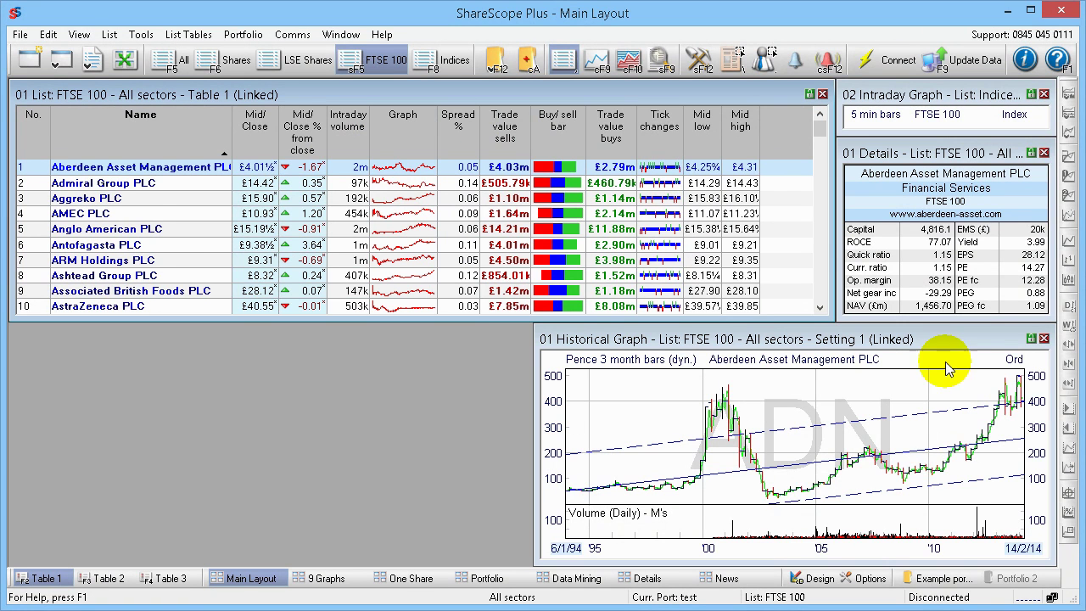
pyautogui.click(1044, 338)
pyautogui.click(1044, 153)
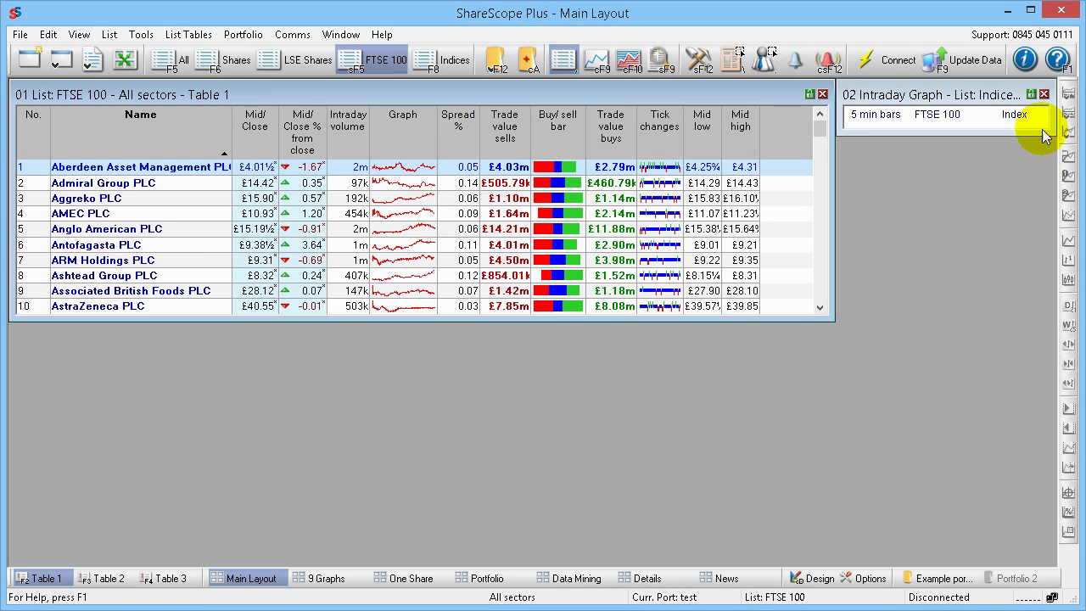
pyautogui.click(1044, 94)
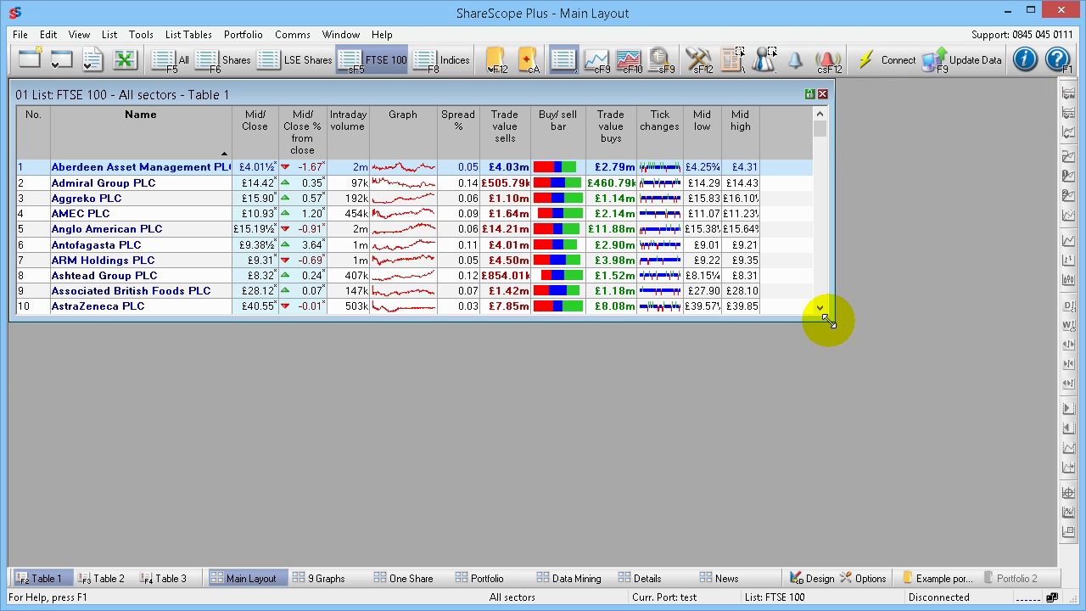
pyautogui.moveTo(828, 321); pyautogui.dragTo(1056, 562)
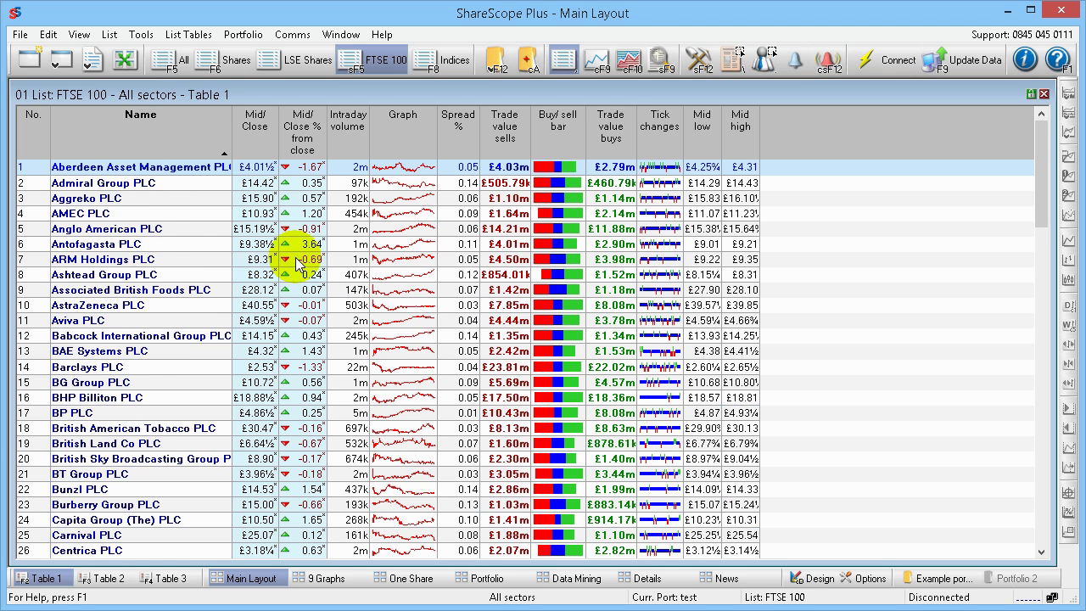
pyautogui.click(373, 62)
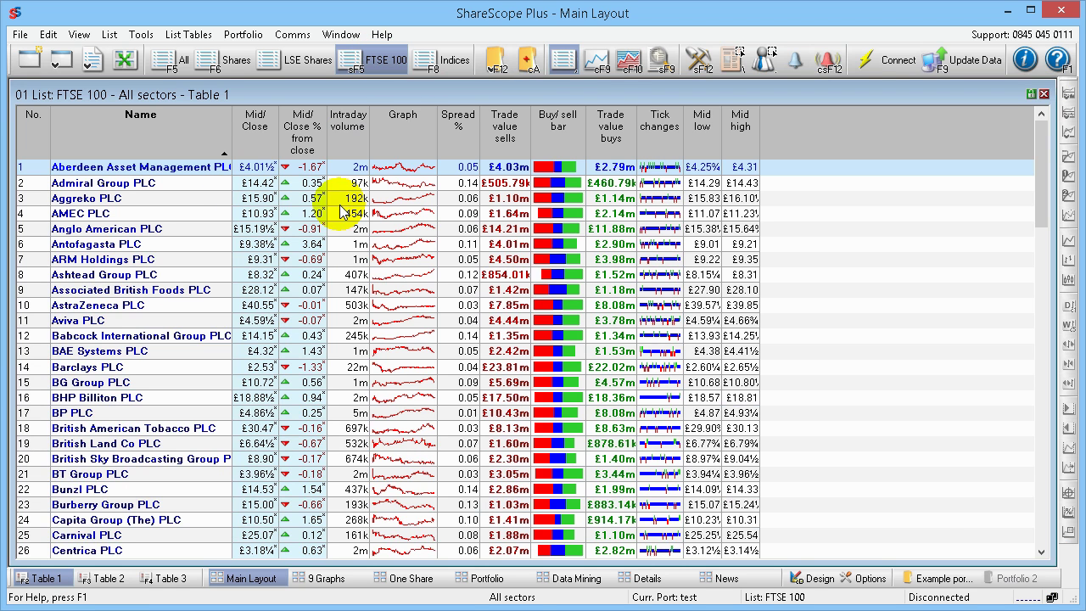
pyautogui.click(455, 63)
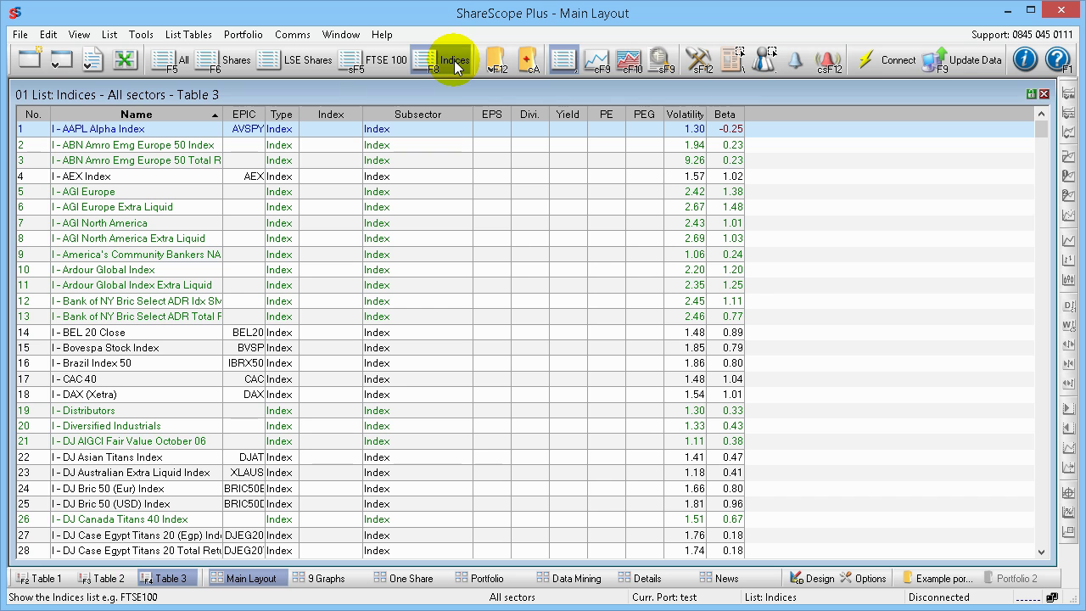
pyautogui.click(293, 62)
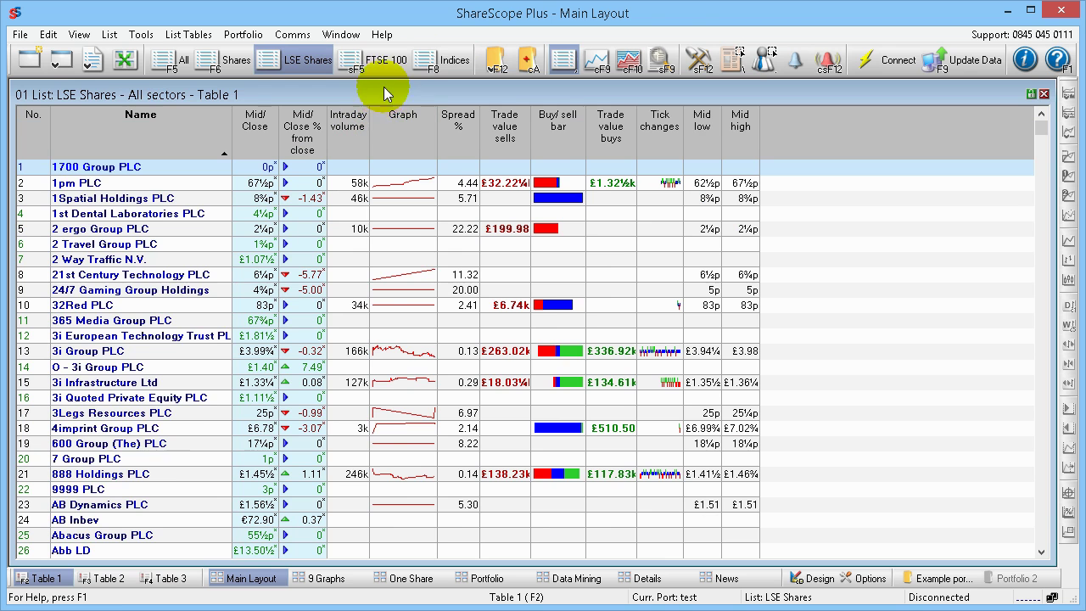
pyautogui.click(380, 64)
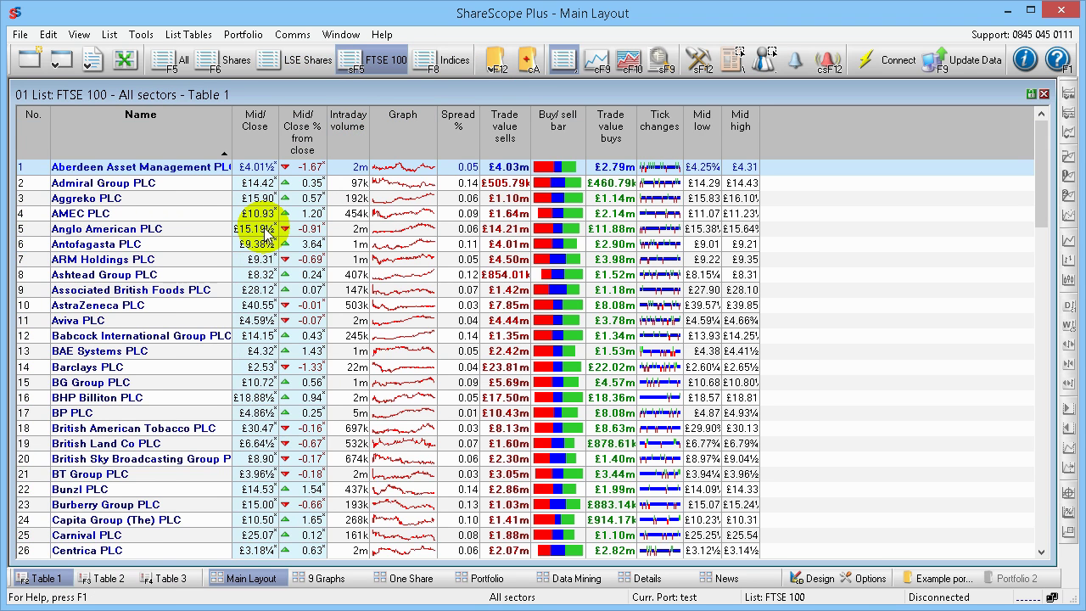
# - Show the All list with options and warrants, scrolling to the bottom and back to the top
pyautogui.click(172, 68)
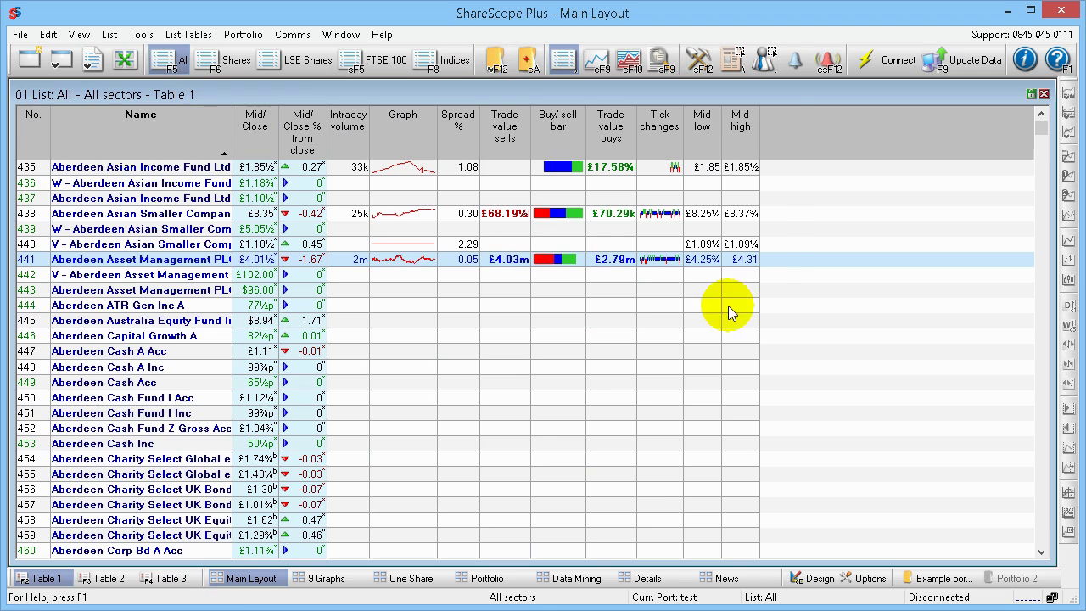
pyautogui.moveTo(1042, 129); pyautogui.dragTo(1045, 545)
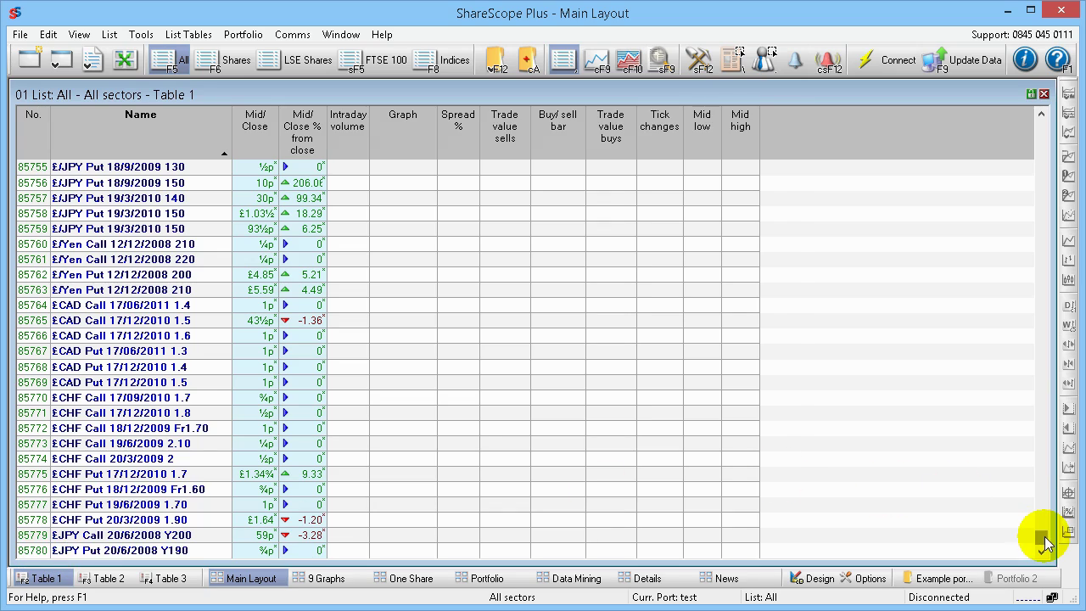
pyautogui.moveTo(1046, 543); pyautogui.dragTo(1042, 127)
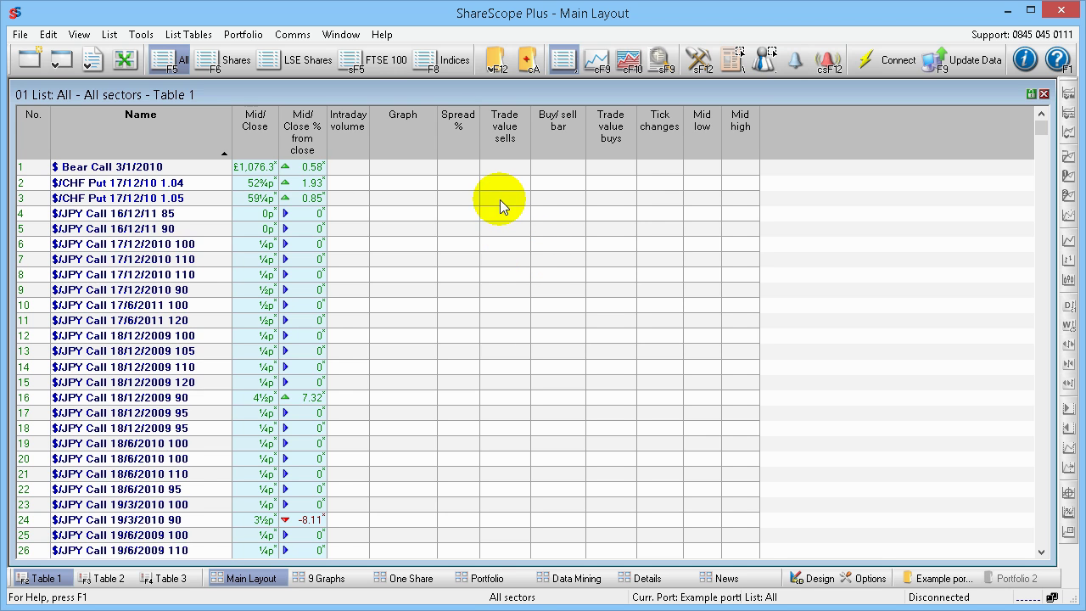
# - Create a new British Pounds (GBP) portfolio named TEST
pyautogui.click(497, 66)
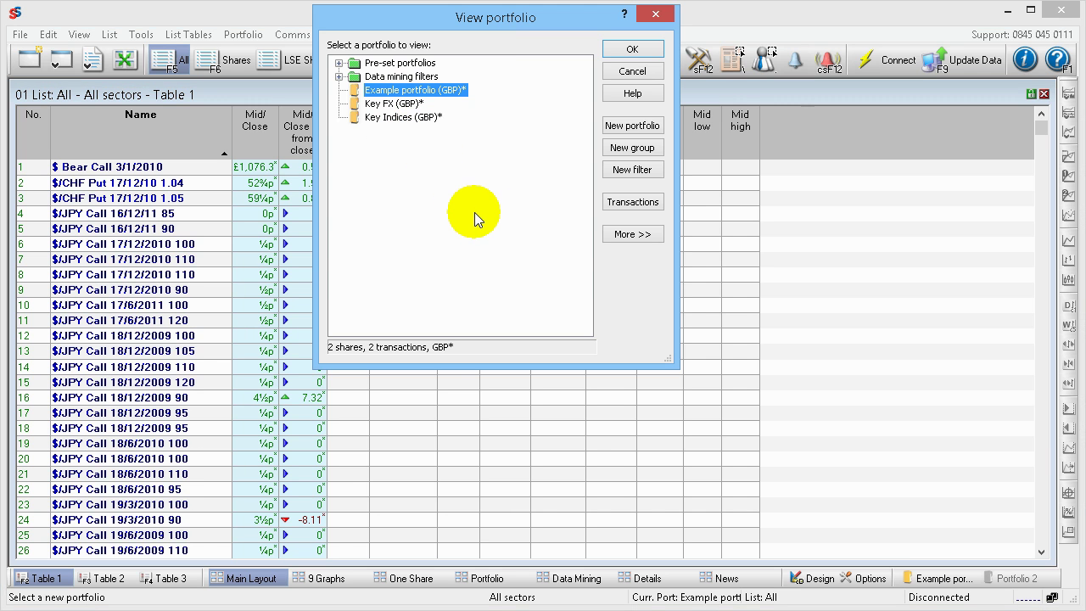
pyautogui.click(633, 125)
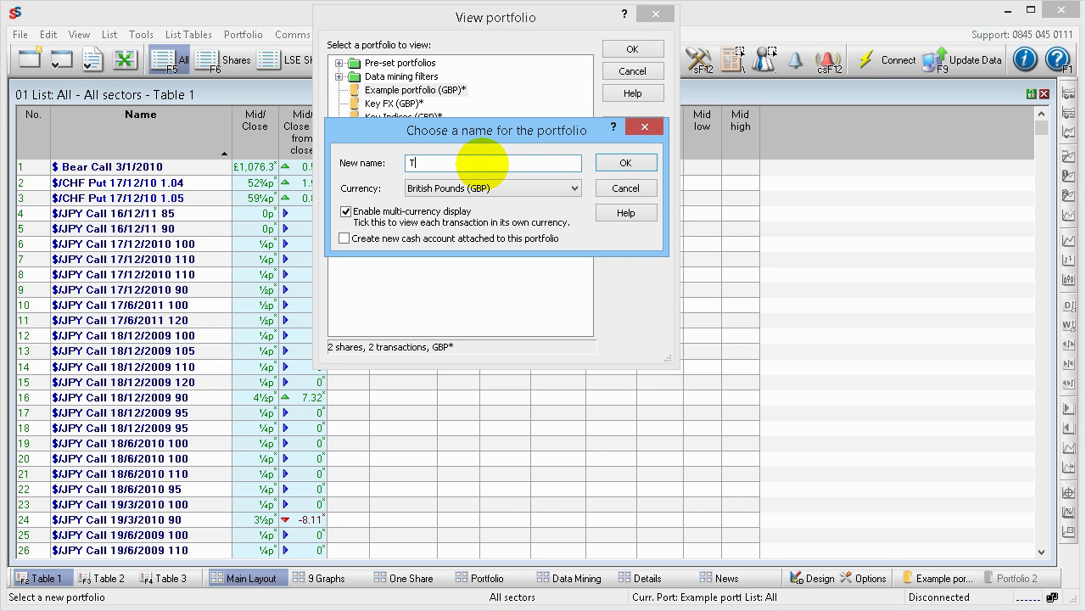
pyautogui.click(634, 164)
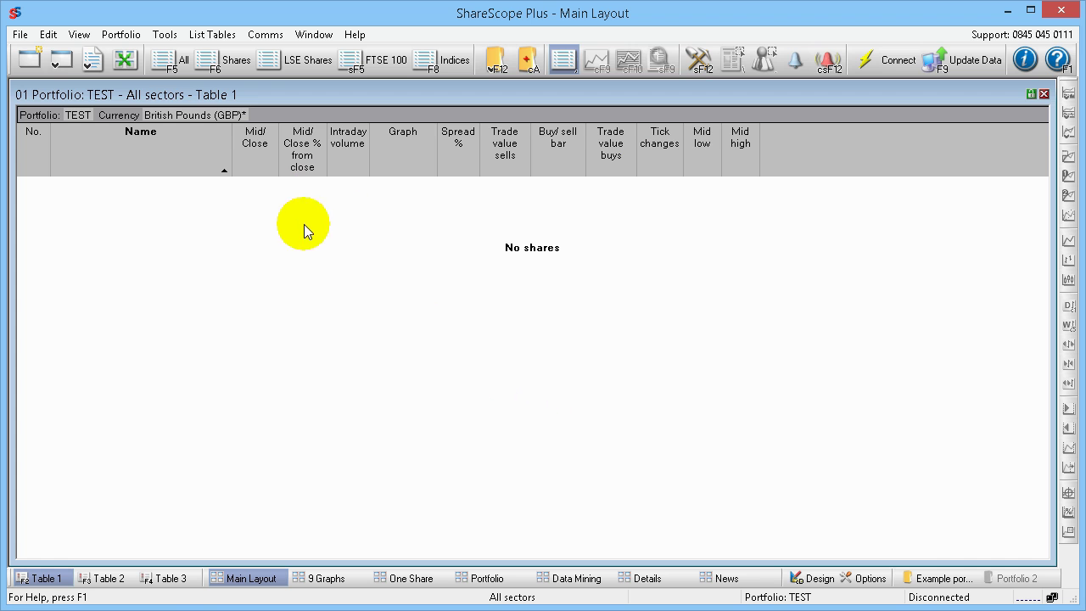
# - Switch the table back to the All list and scroll down through it
pyautogui.click(172, 70)
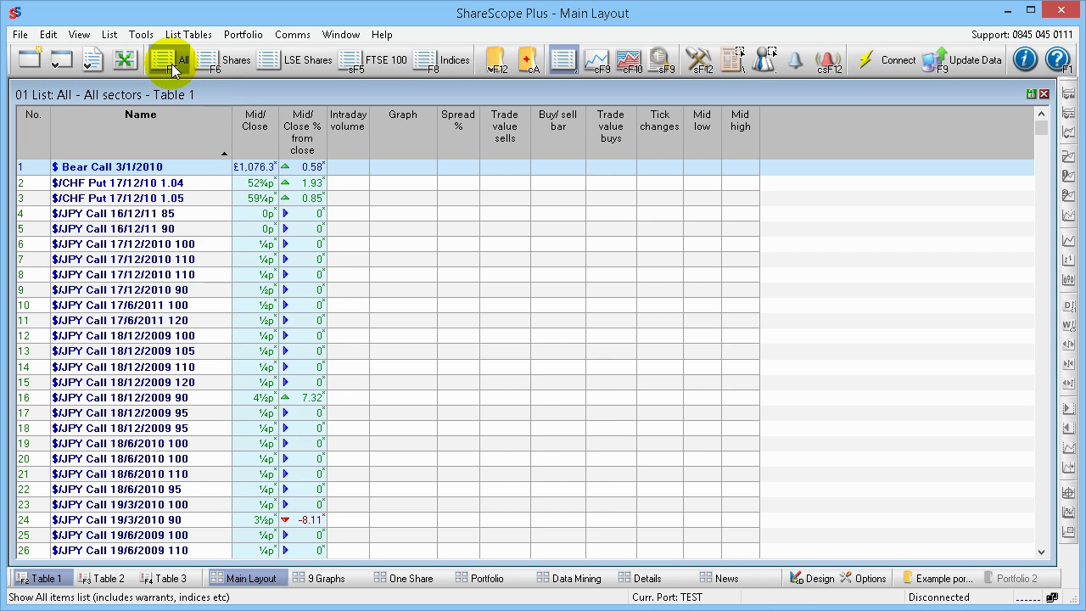
pyautogui.scroll(-4, 424, 348)
pyautogui.scroll(-20, 422, 358)
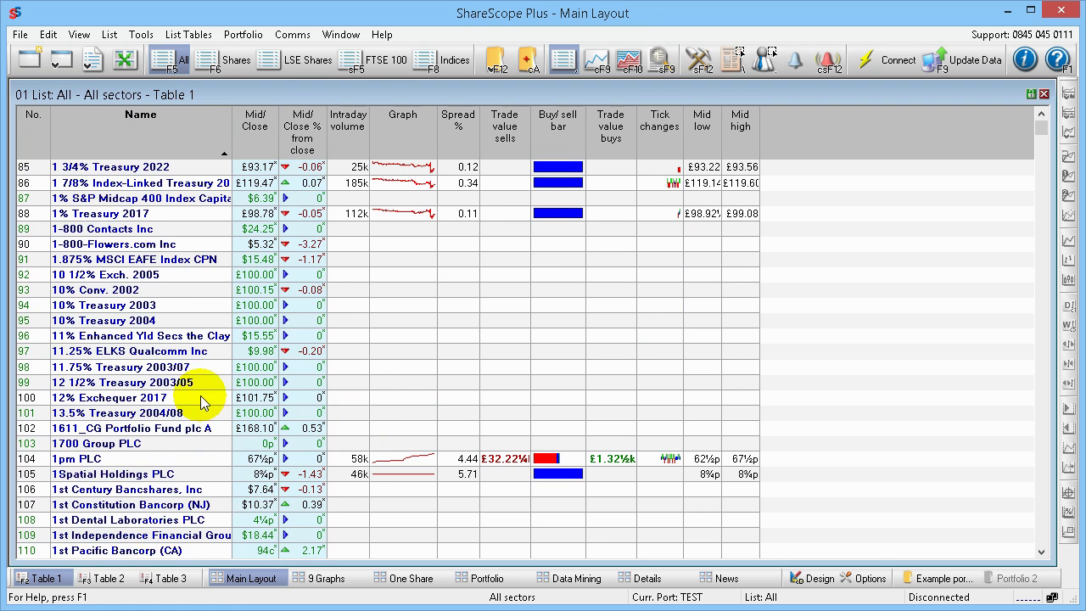
pyautogui.moveTo(192, 290)
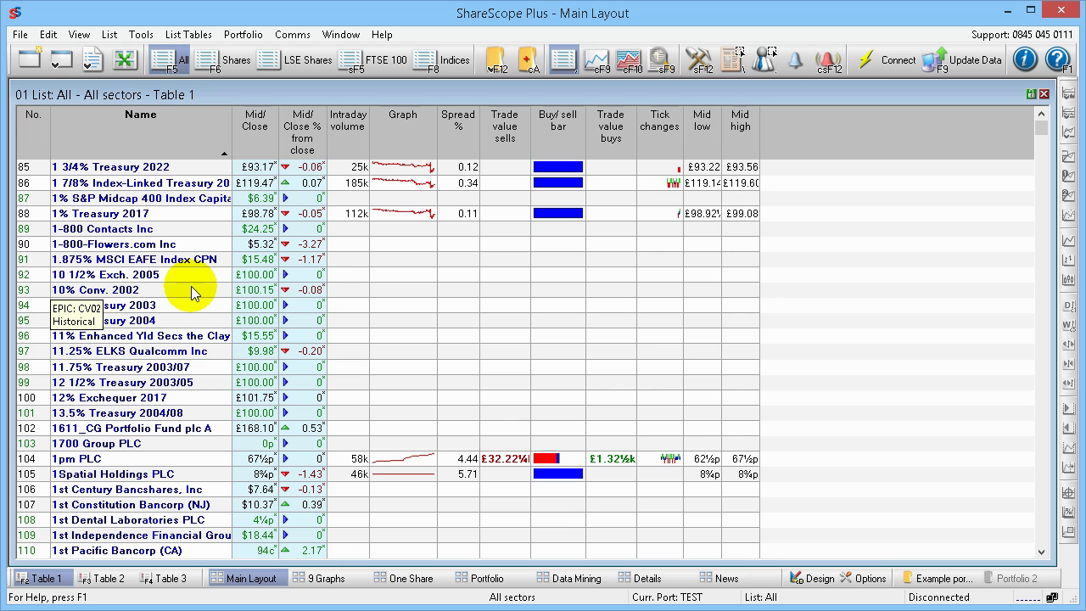
# - Search GBPU and jump to the FX:GBPUSD (GBP/USD – US $ per £) row
pyautogui.write('GBP')
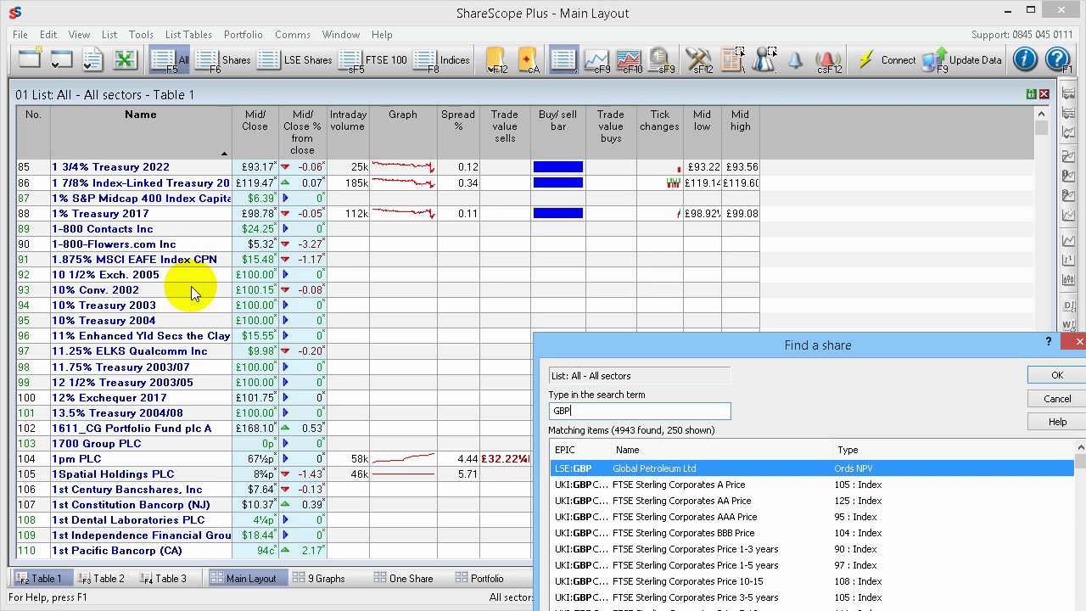
pyautogui.moveTo(692, 343); pyautogui.dragTo(493, 100)
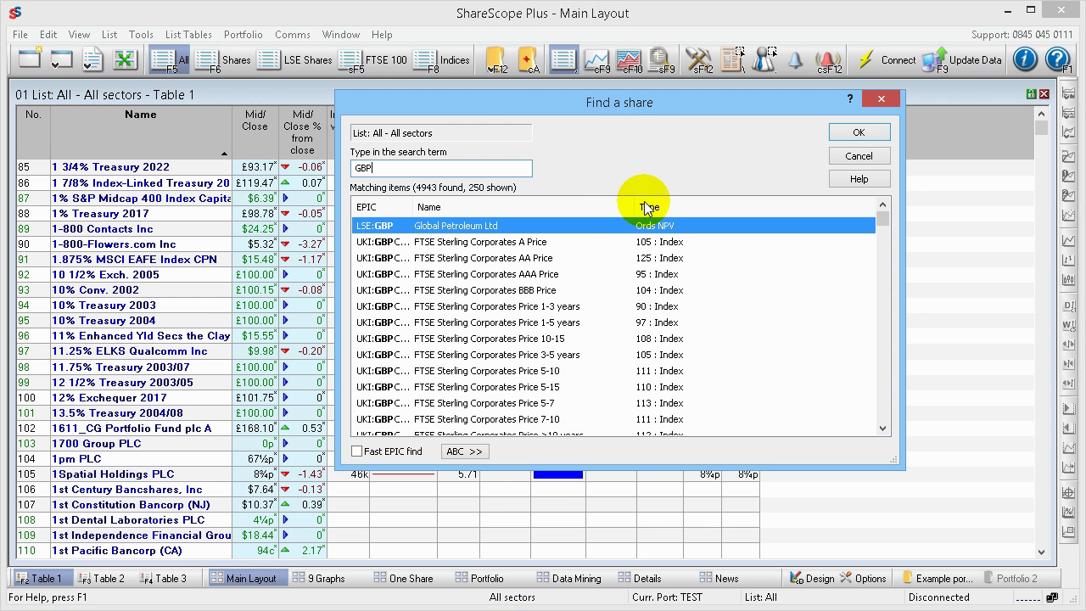
pyautogui.write('U')
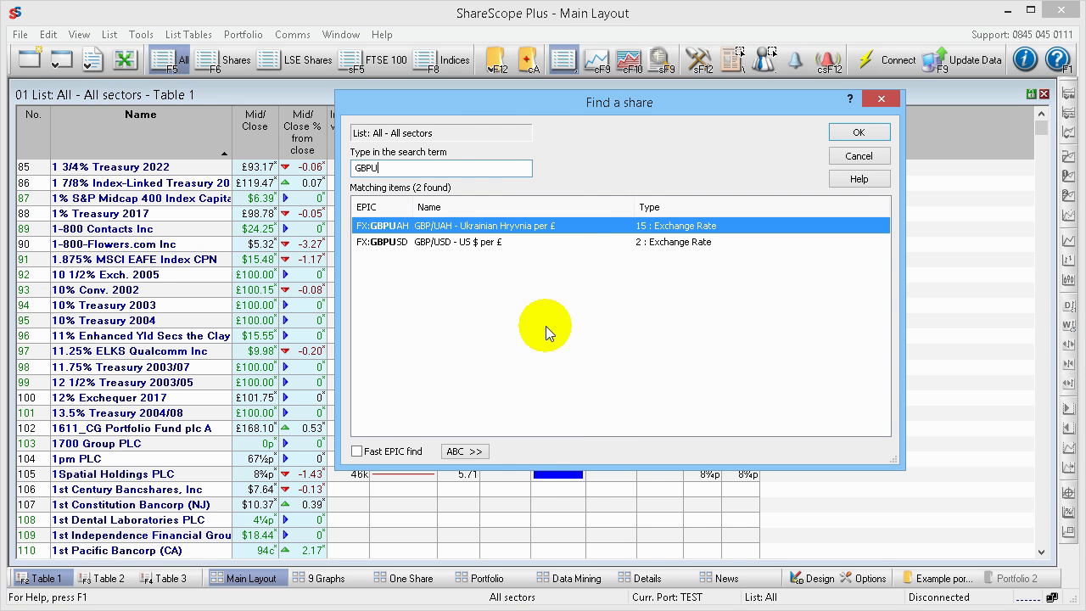
pyautogui.click(469, 242)
pyautogui.click(852, 135)
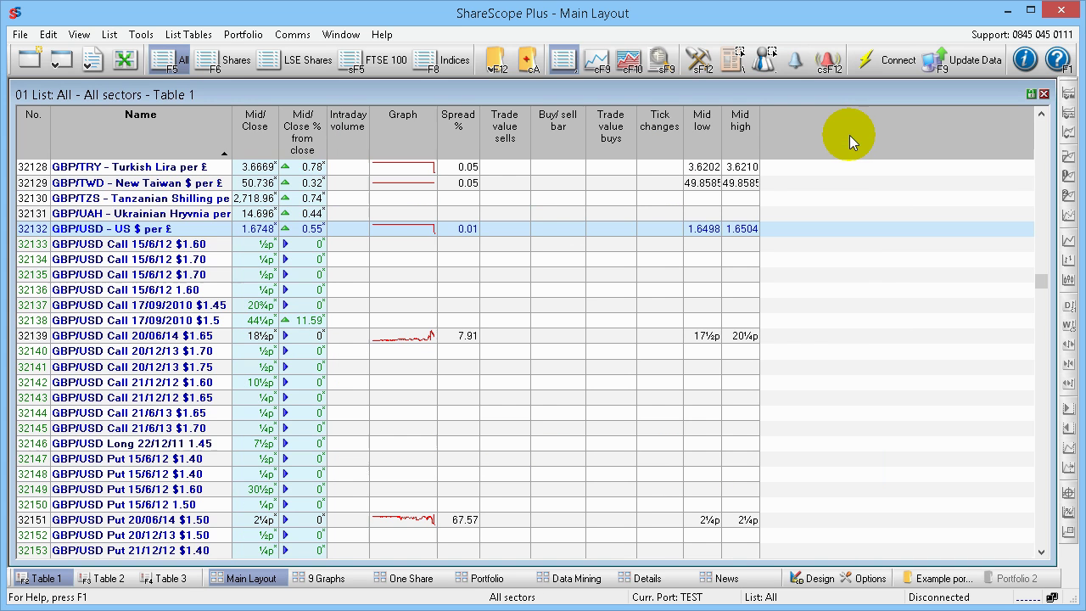
# - Add the GBP/USD – US $ per £ row to portfolio 'TEST' from its context menu
pyautogui.rightClick(125, 234)
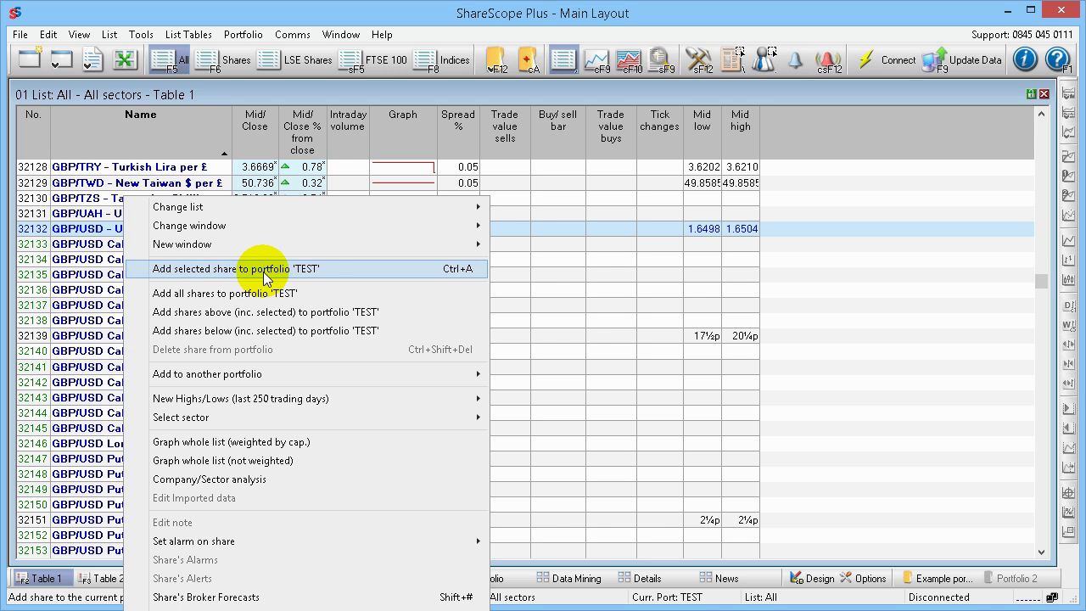
pyautogui.click(316, 269)
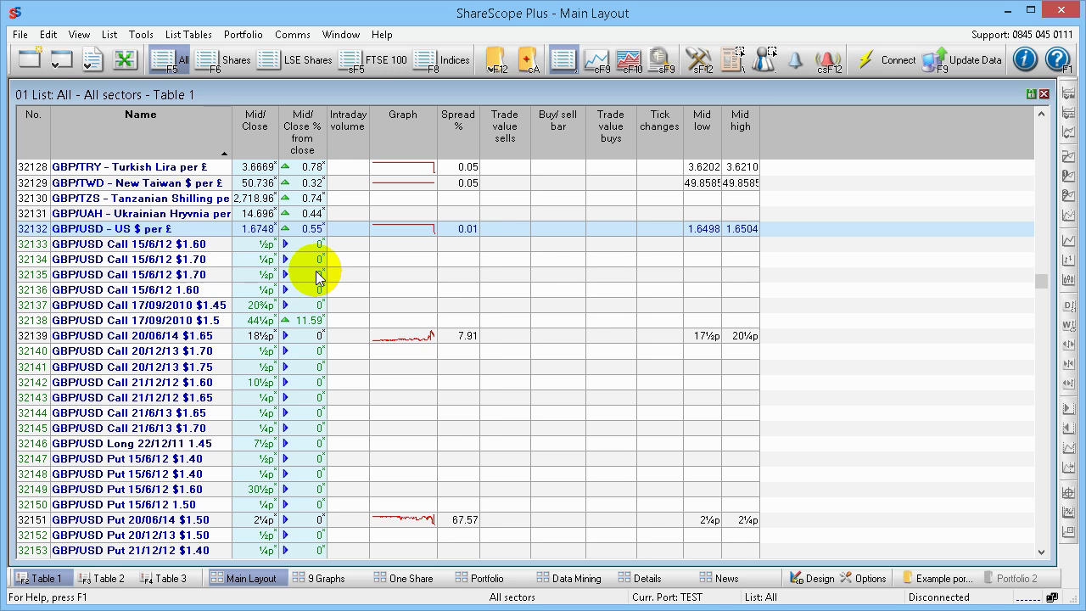
pyautogui.click(494, 61)
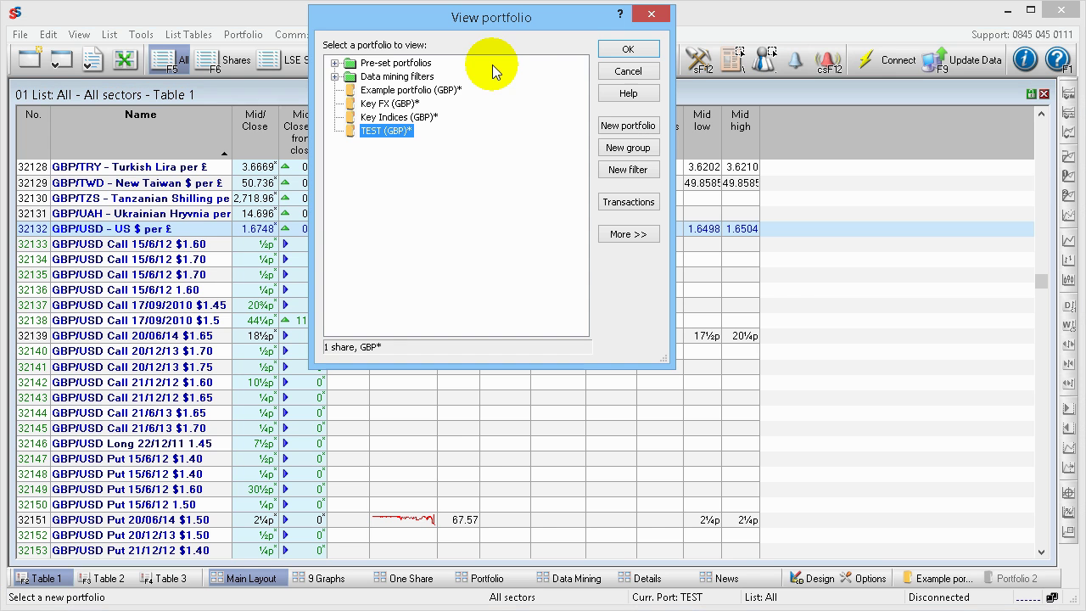
pyautogui.click(628, 49)
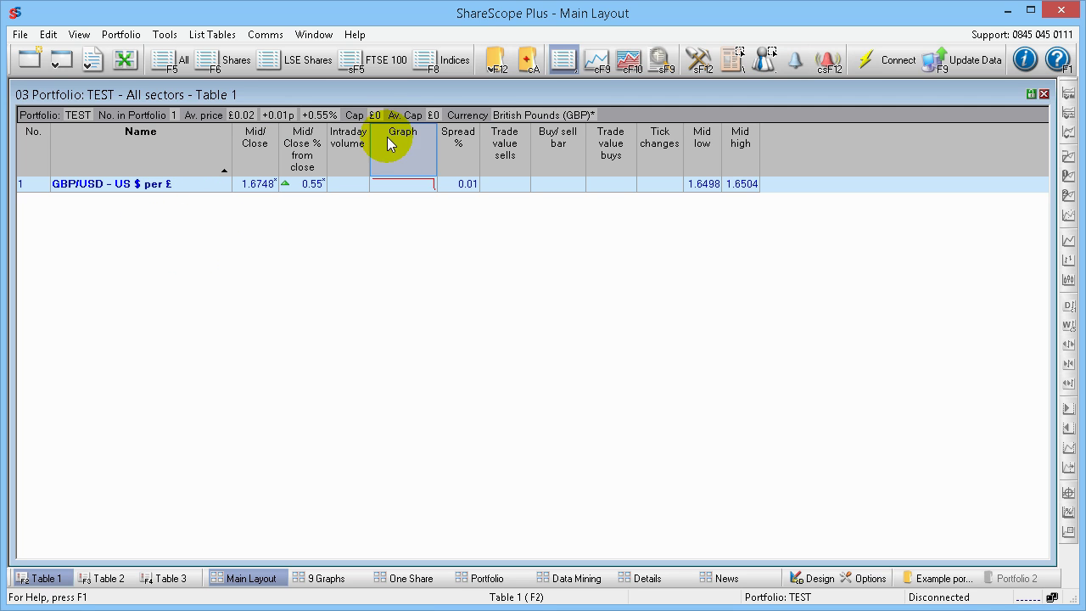
pyautogui.click(174, 64)
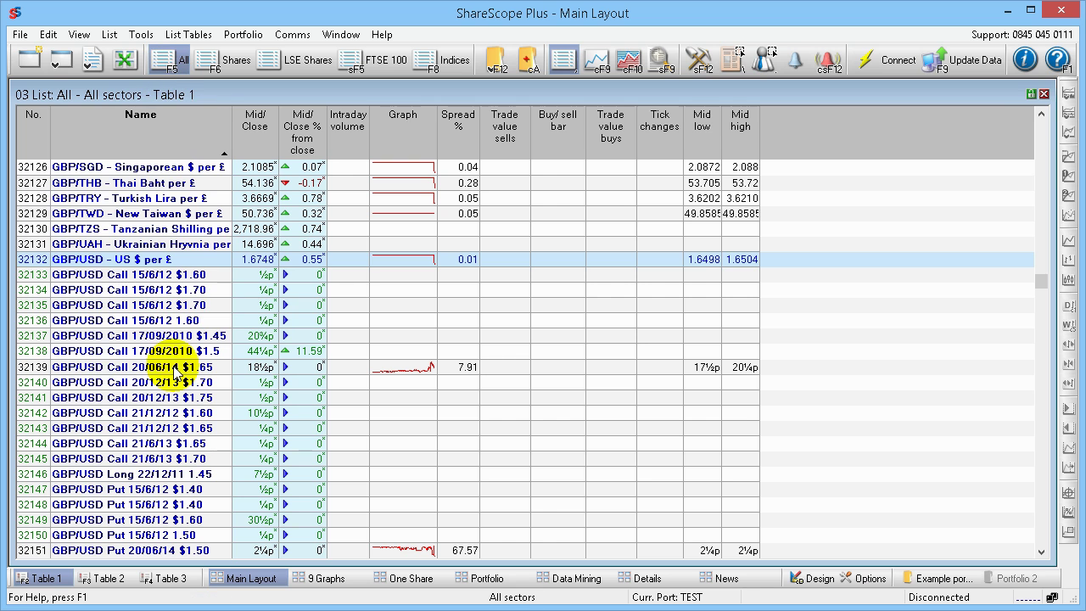
# - Add the GBP/NZD currency pair to the TEST portfolio
pyautogui.click(117, 290)
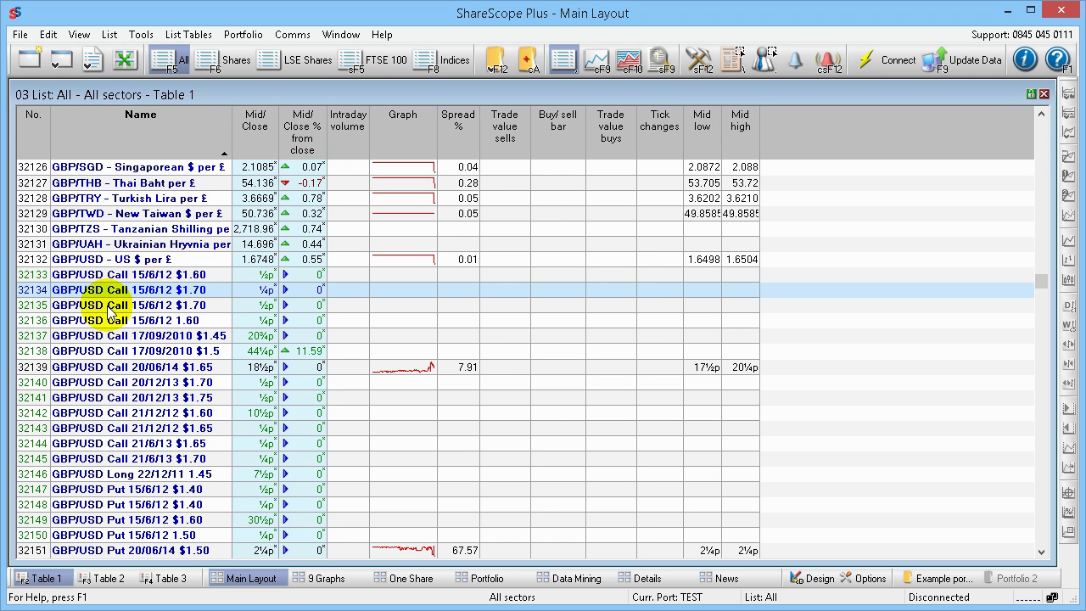
pyautogui.scroll(4, 93, 290)
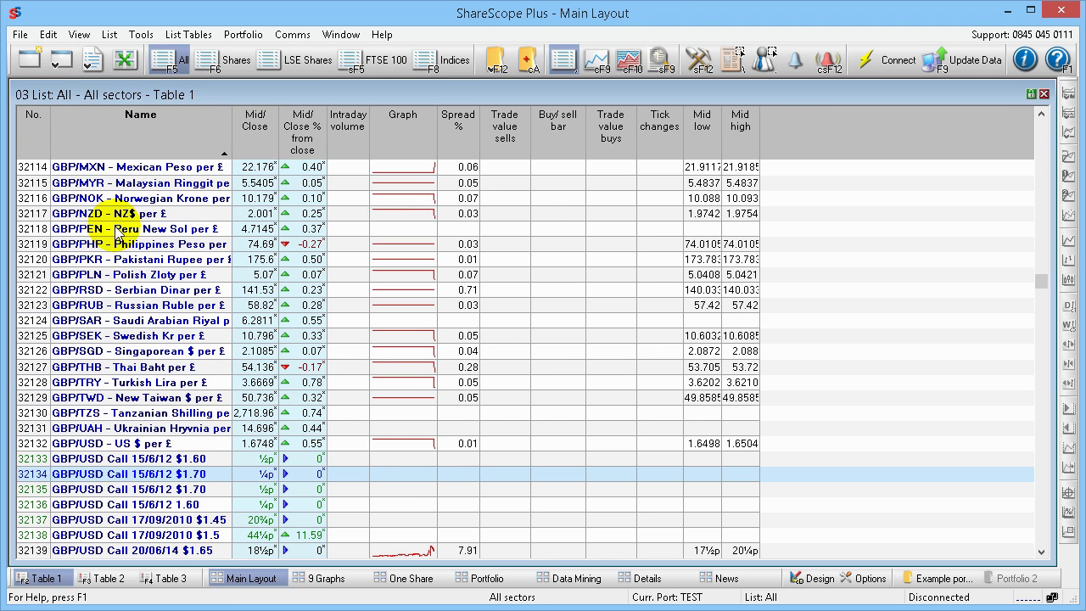
pyautogui.click(95, 215)
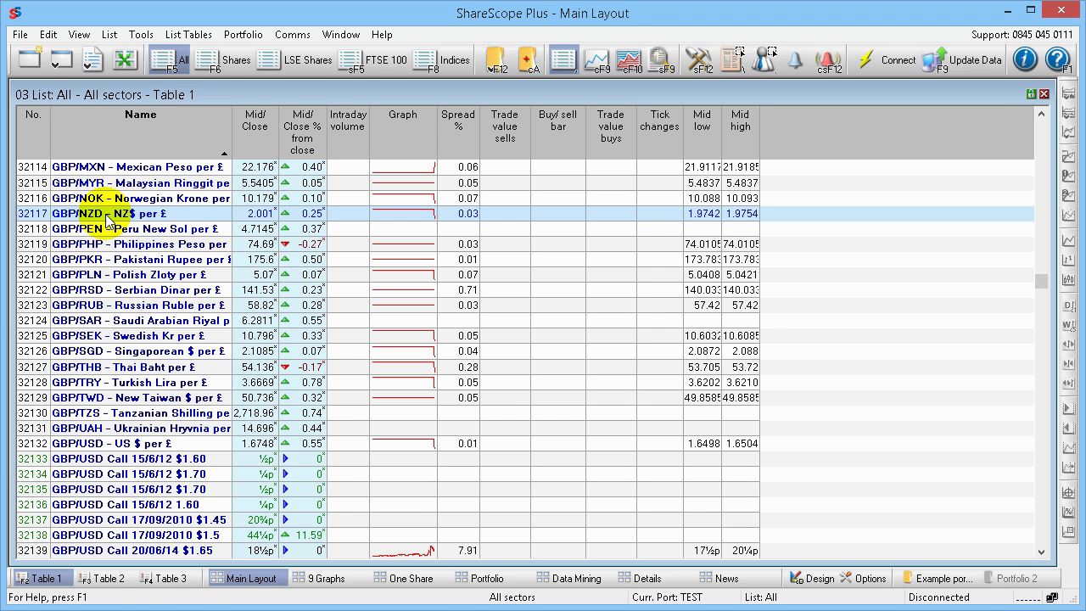
pyautogui.rightClick(90, 221)
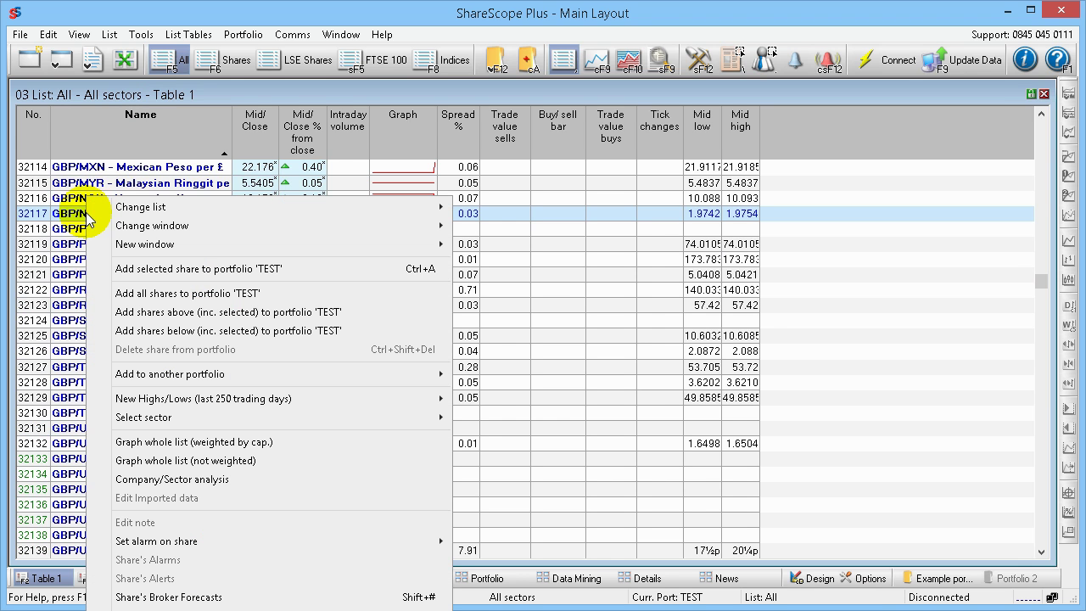
pyautogui.click(161, 269)
# - Add the GBP/JPY – JPY per £ currency pair to the TEST portfolio
pyautogui.scroll(7, 128, 302)
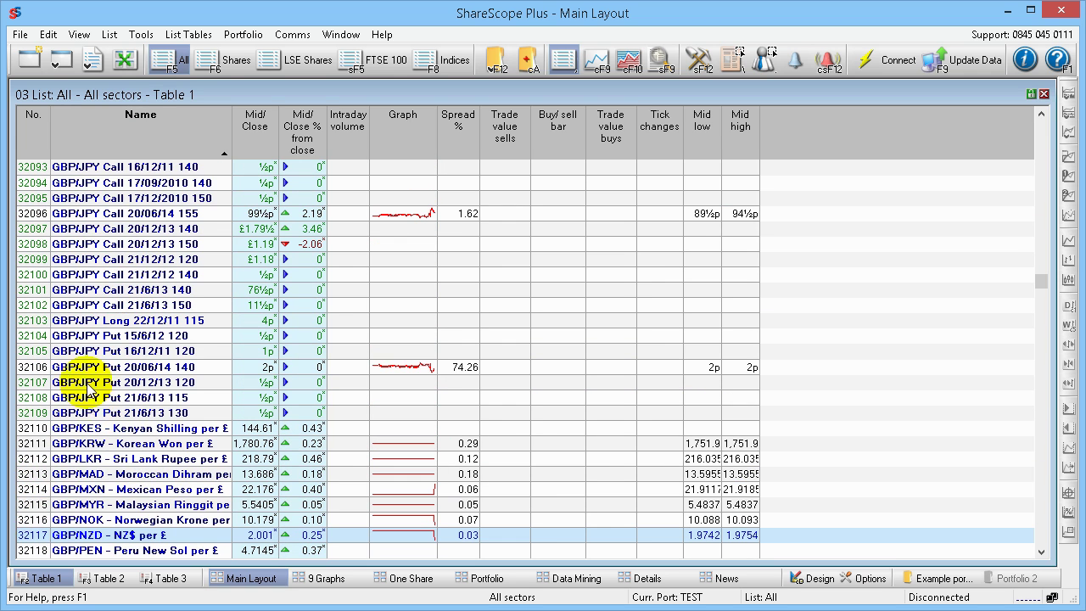
pyautogui.scroll(6, 98, 365)
pyautogui.scroll(1, 94, 360)
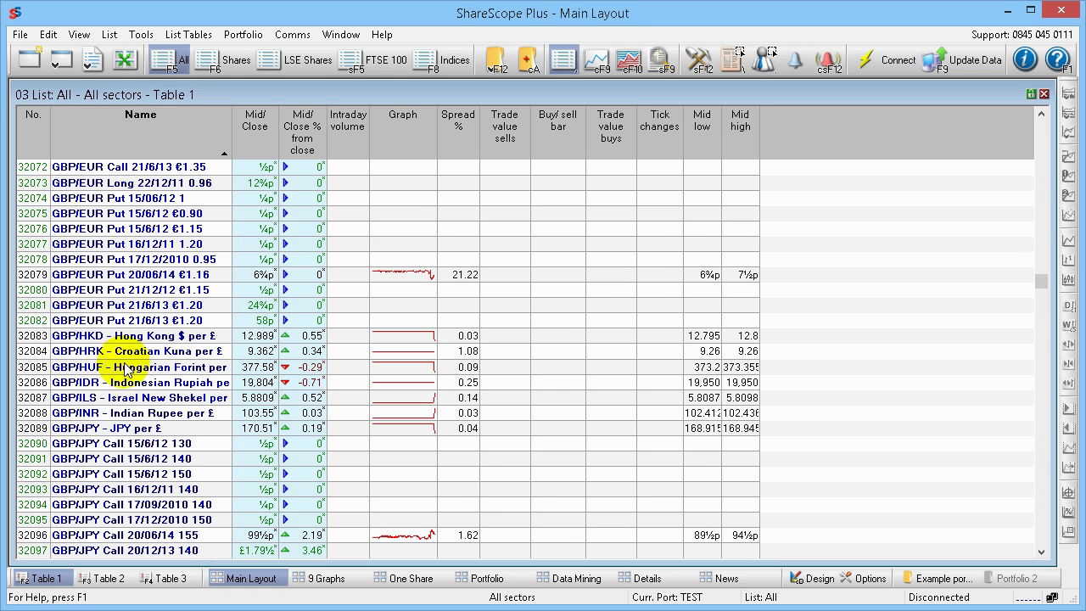
pyautogui.click(106, 429)
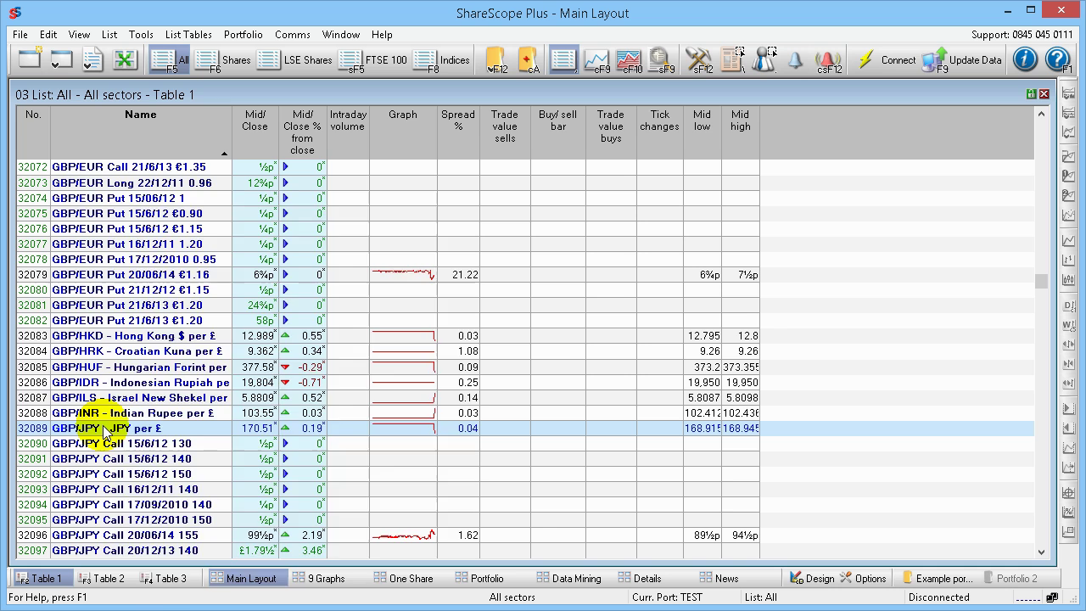
pyautogui.rightClick(105, 431)
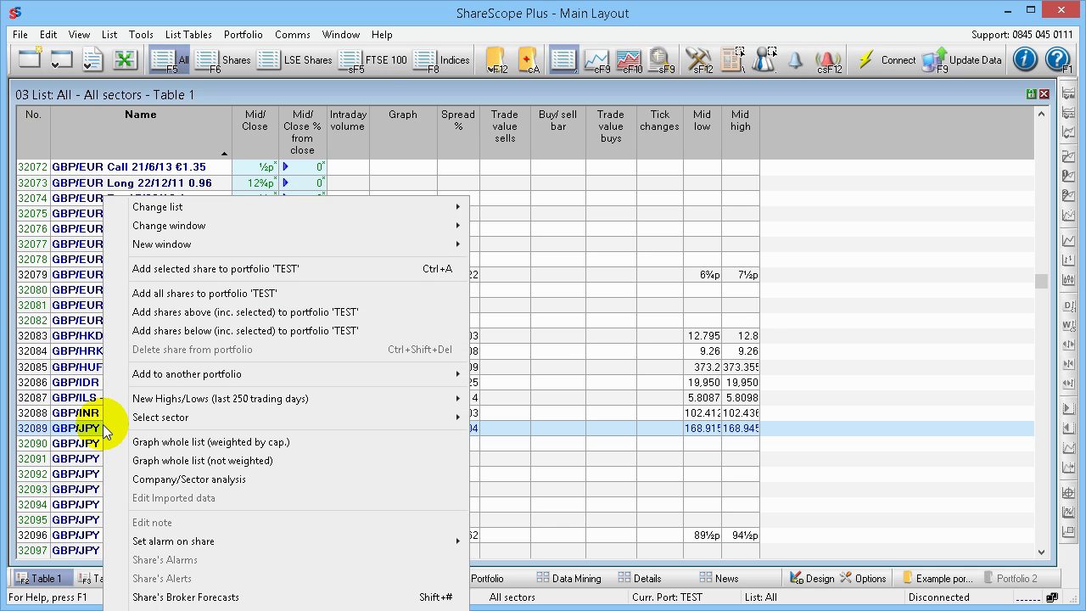
pyautogui.click(189, 270)
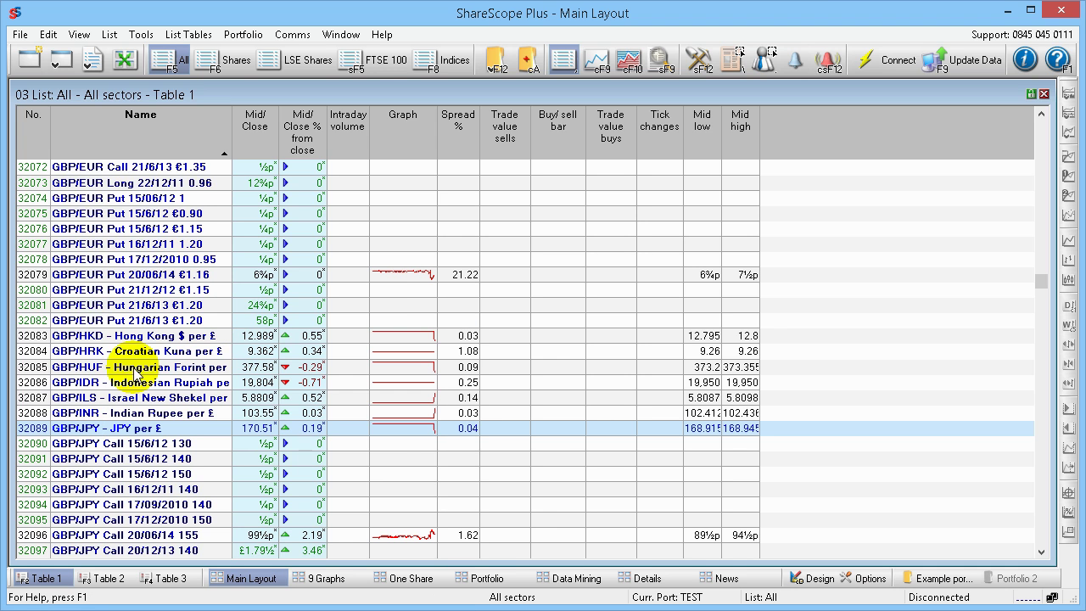
pyautogui.scroll(11, 126, 398)
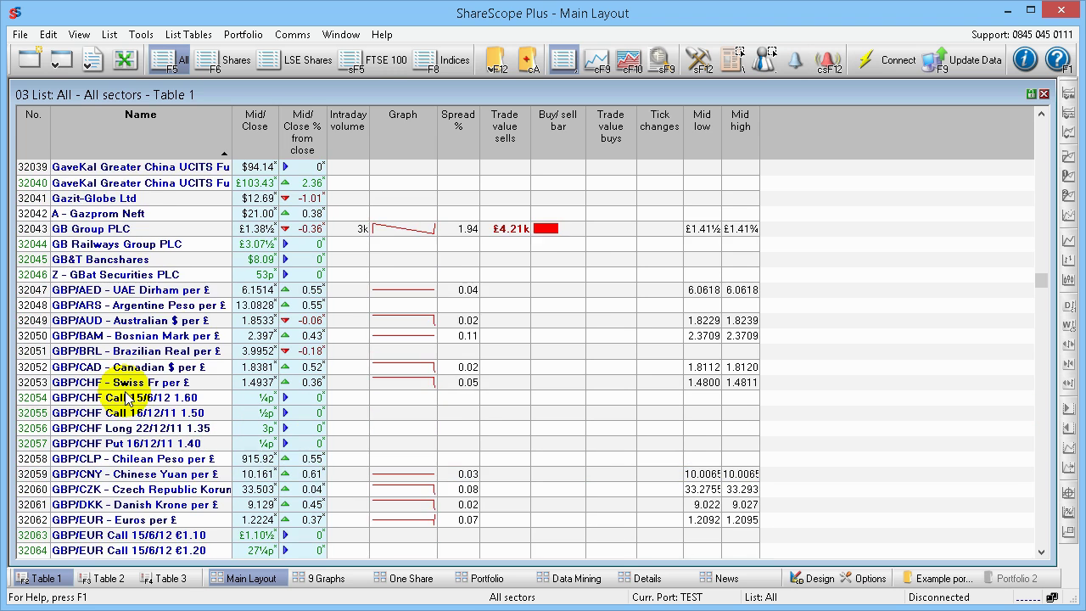
pyautogui.scroll(1, 127, 398)
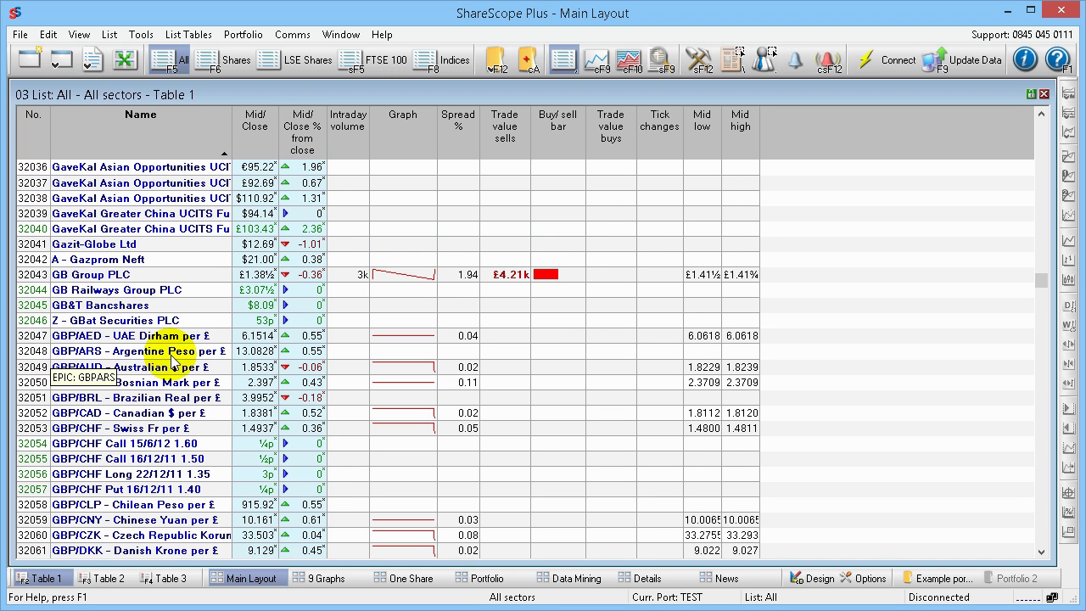
# - Switch to the Indices list and add DAX (Xetra) to portfolio 'TEST'
pyautogui.click(448, 66)
pyautogui.click(123, 394)
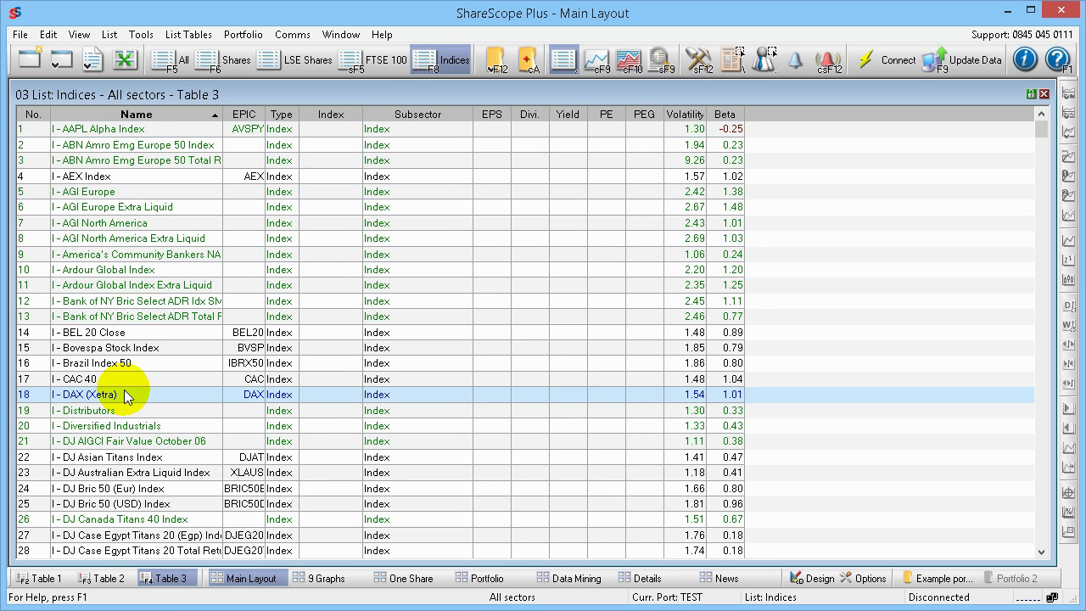
pyautogui.scroll(-2, 125, 397)
pyautogui.scroll(-1, 126, 382)
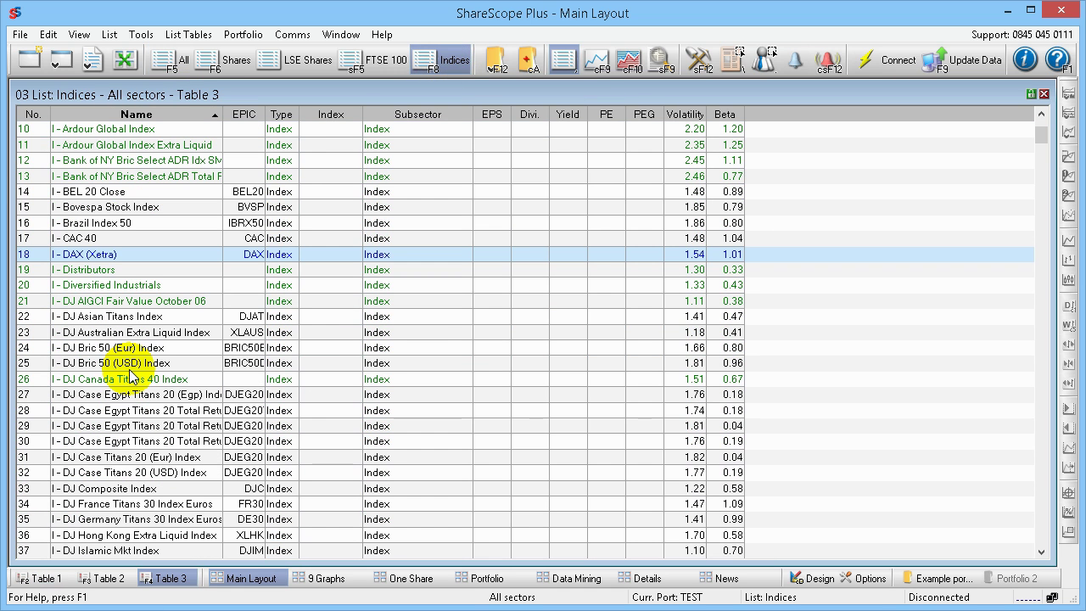
pyautogui.rightClick(115, 254)
pyautogui.click(201, 267)
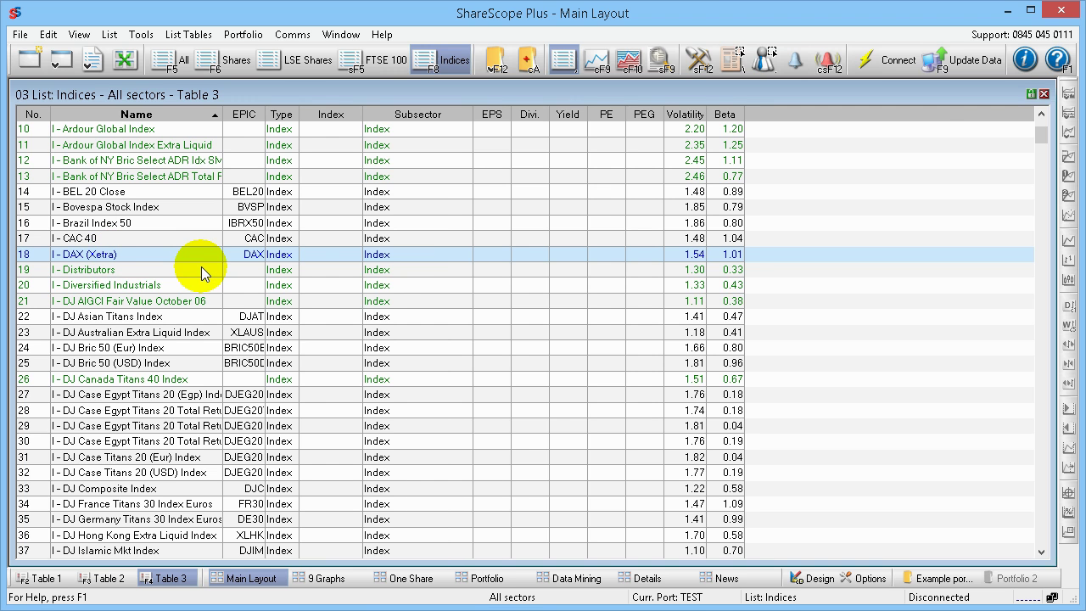
# - View the TEST portfolio holding DAX, GBP/JPY, GBP/NZD and GBP/USD, then reopen the portfolio chooser
pyautogui.click(495, 63)
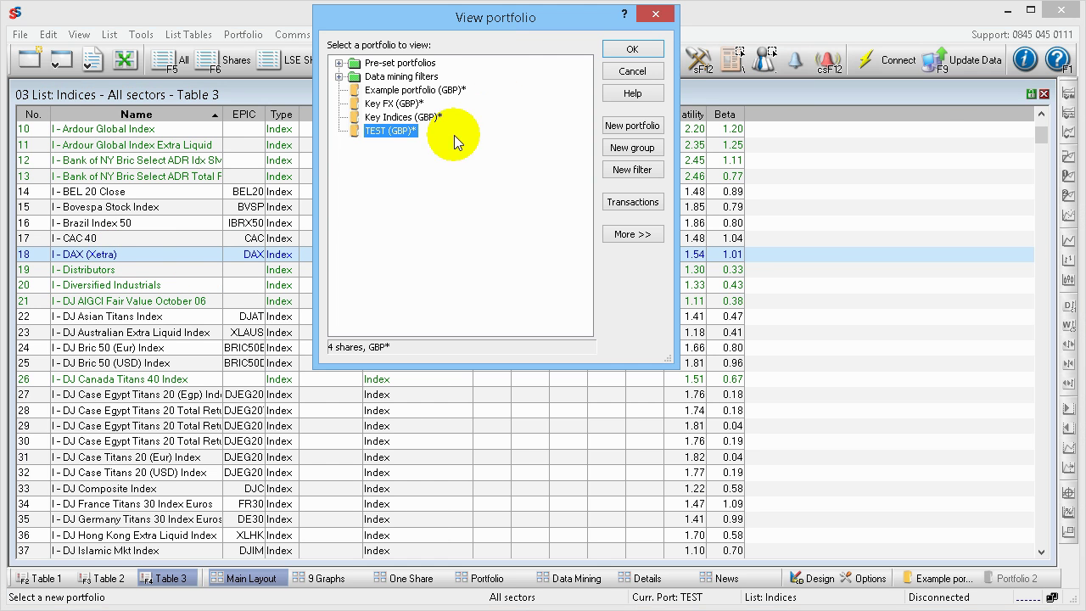
pyautogui.click(631, 50)
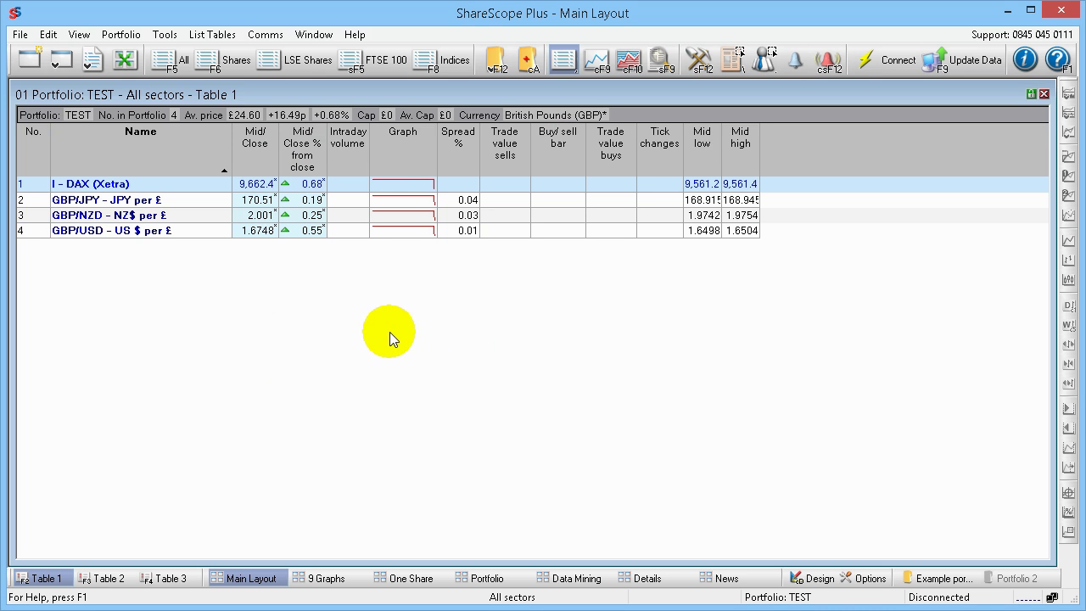
pyautogui.click(495, 68)
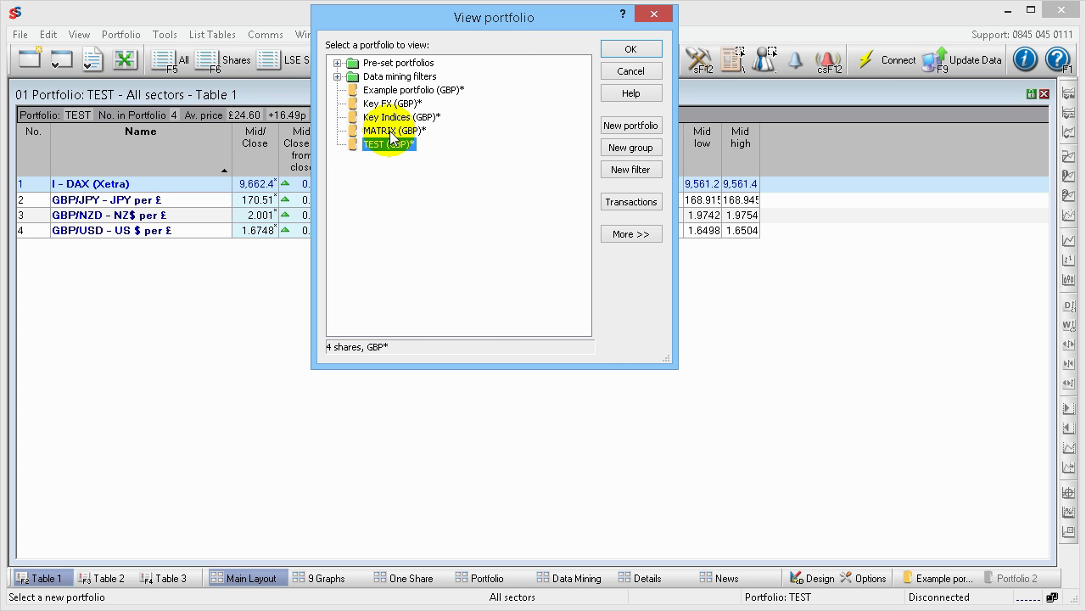
# - Display the MATRIX (GBP) portfolio and scroll through its 28 holdings
pyautogui.click(392, 133)
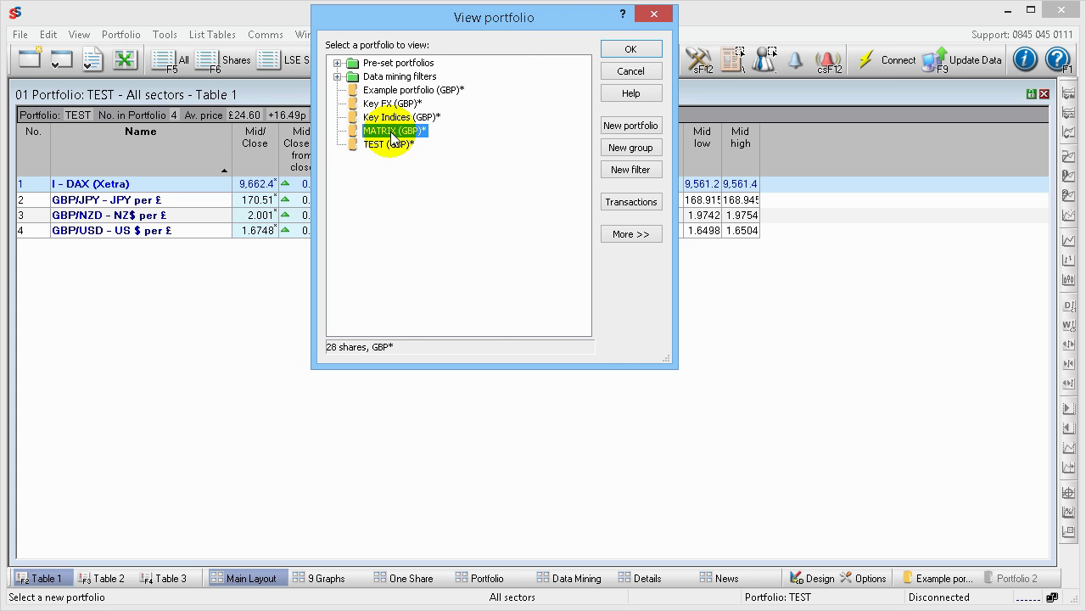
pyautogui.click(629, 49)
pyautogui.scroll(-1, 169, 350)
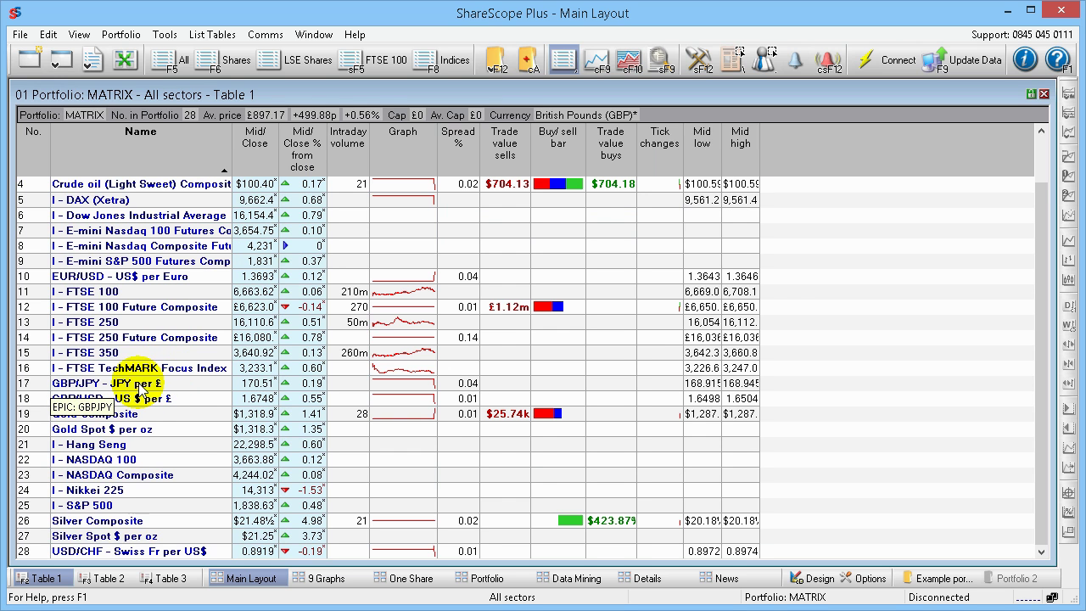
pyautogui.scroll(1, 152, 279)
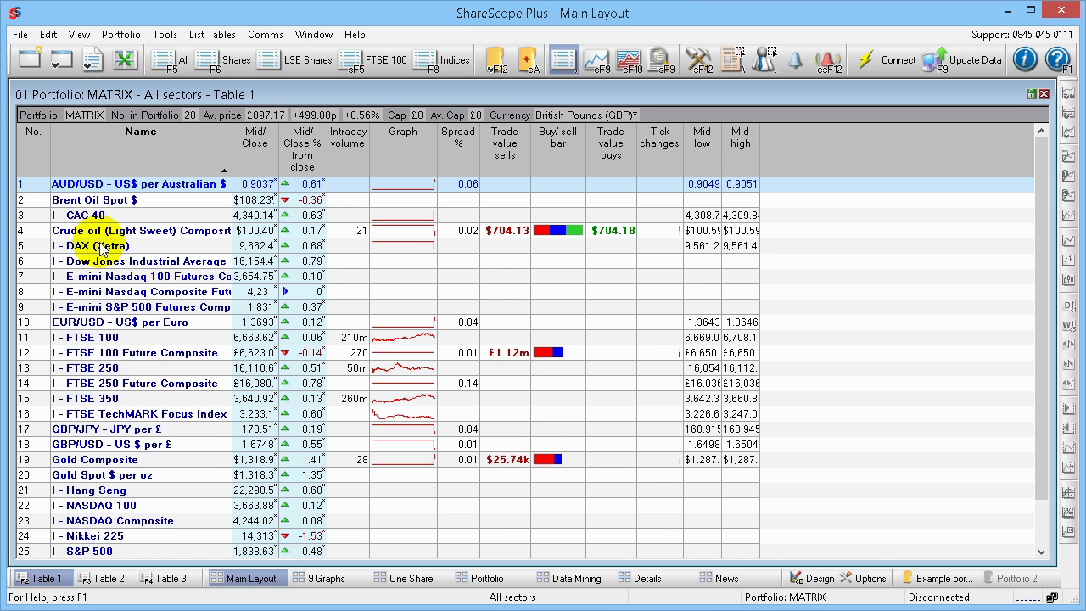
pyautogui.scroll(-1, 128, 435)
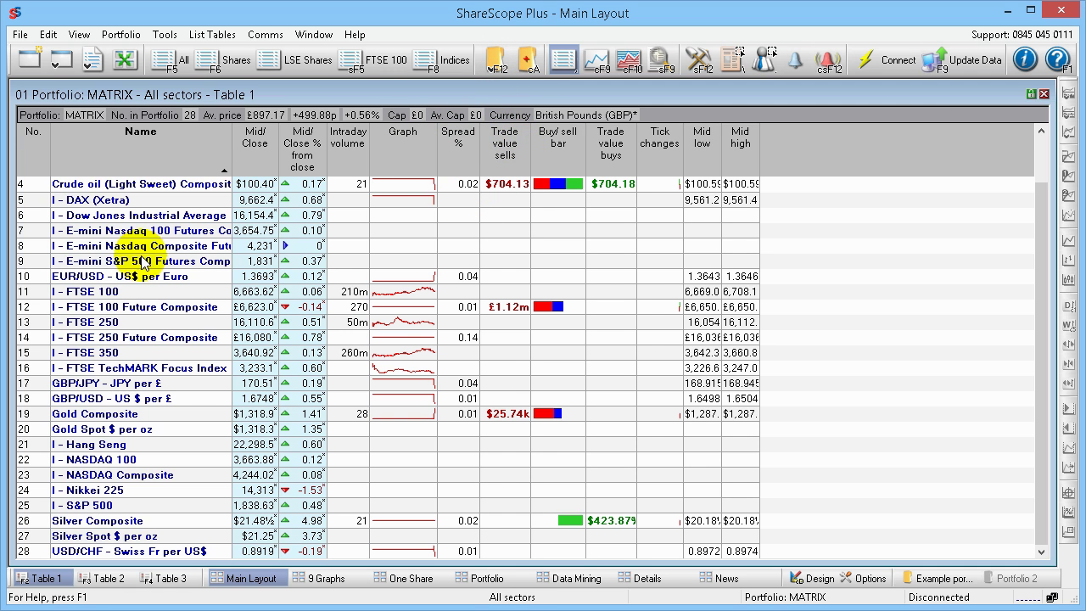
pyautogui.click(497, 60)
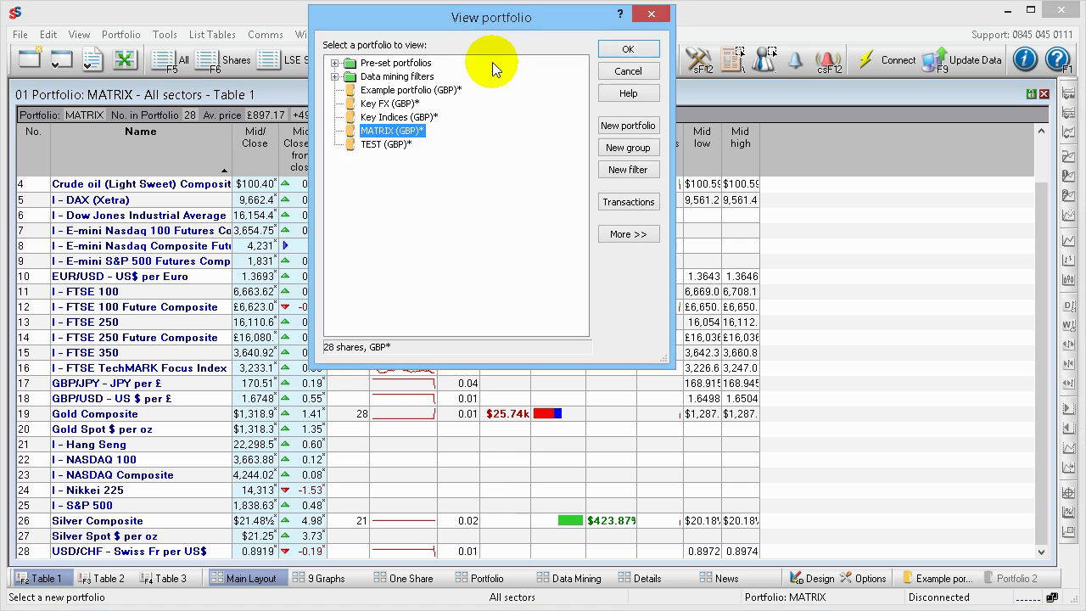
pyautogui.click(386, 145)
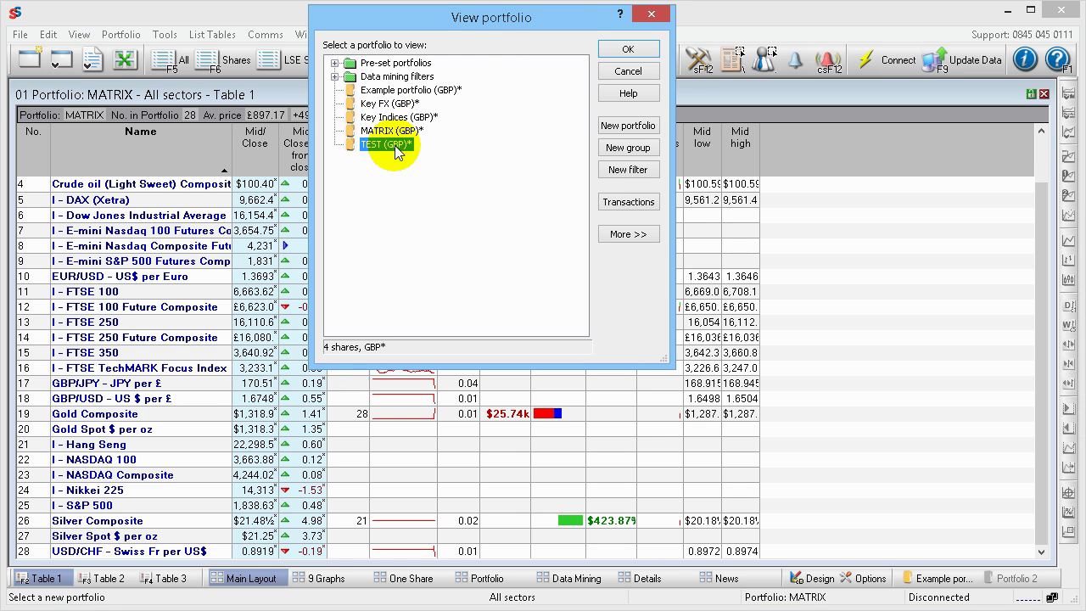
pyautogui.click(627, 51)
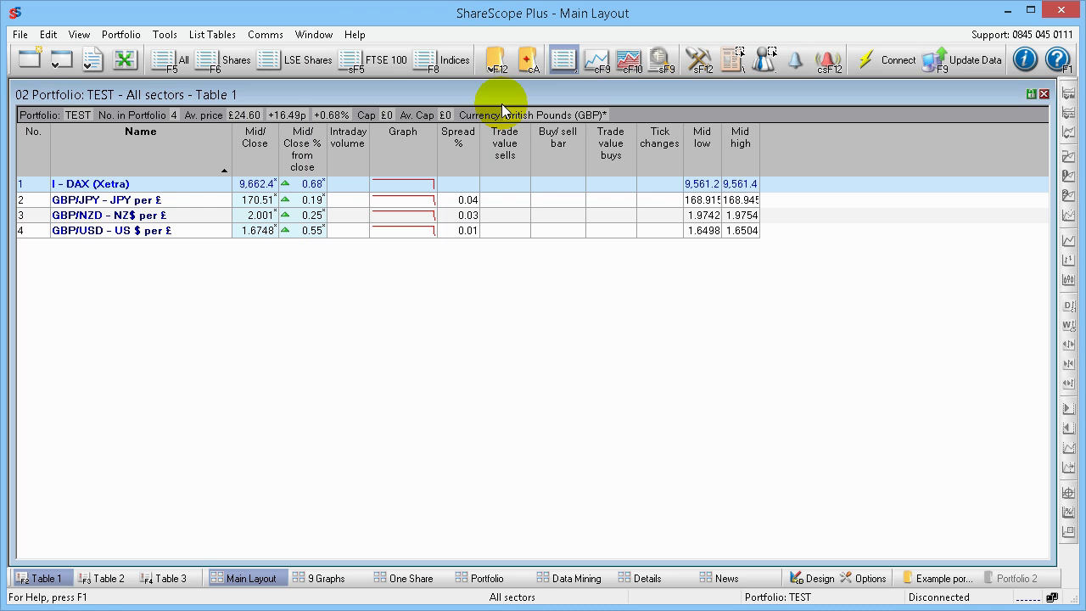
pyautogui.click(491, 58)
pyautogui.click(394, 130)
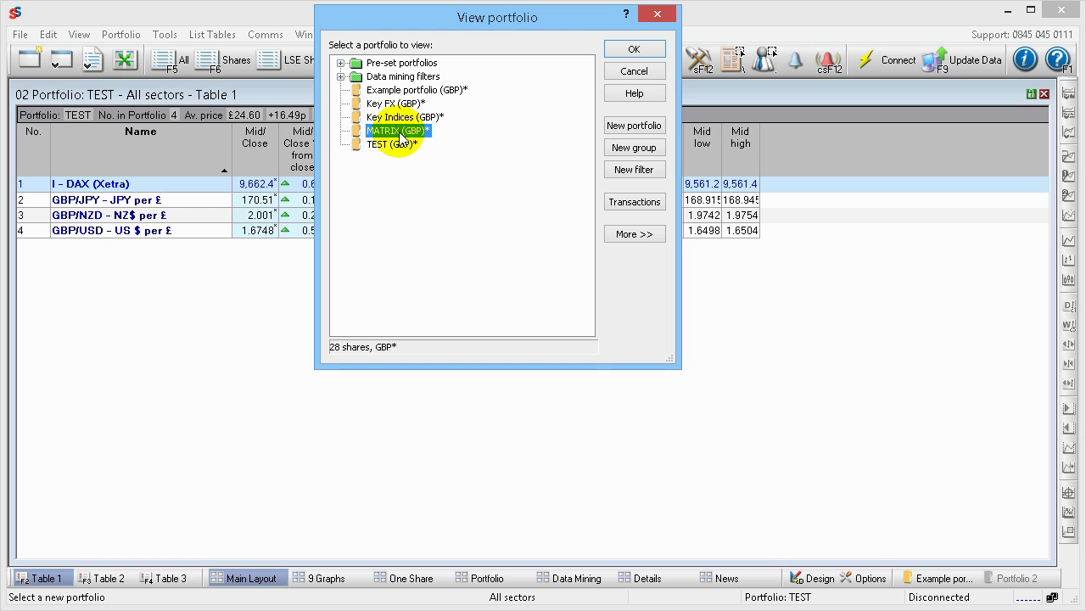
pyautogui.click(634, 49)
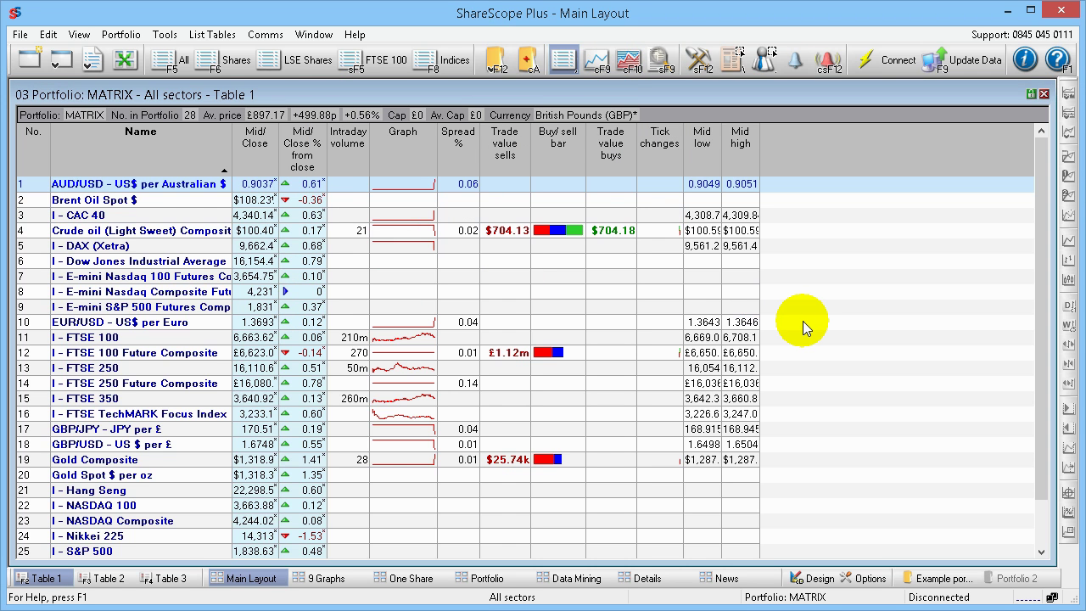